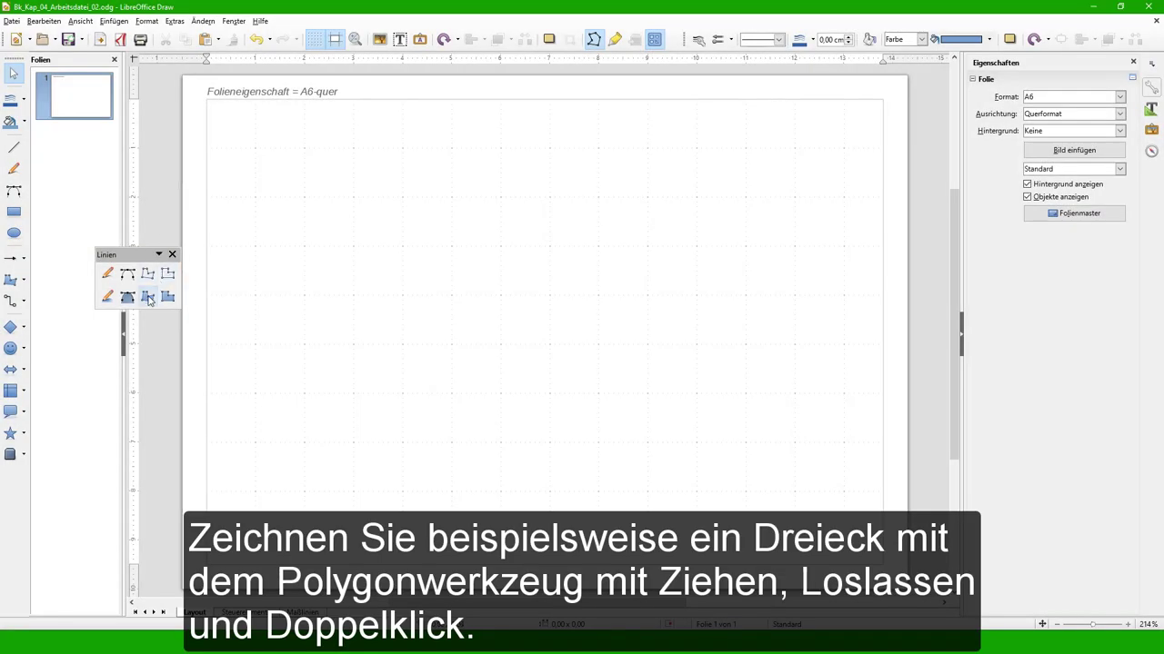
Draw a filled triangle about 2.01 cm wide and 0.97 cm high with the Polygon tool and give its lower point a symmetric transition.
{"action": "left_click", "coordinate": [148, 298]}
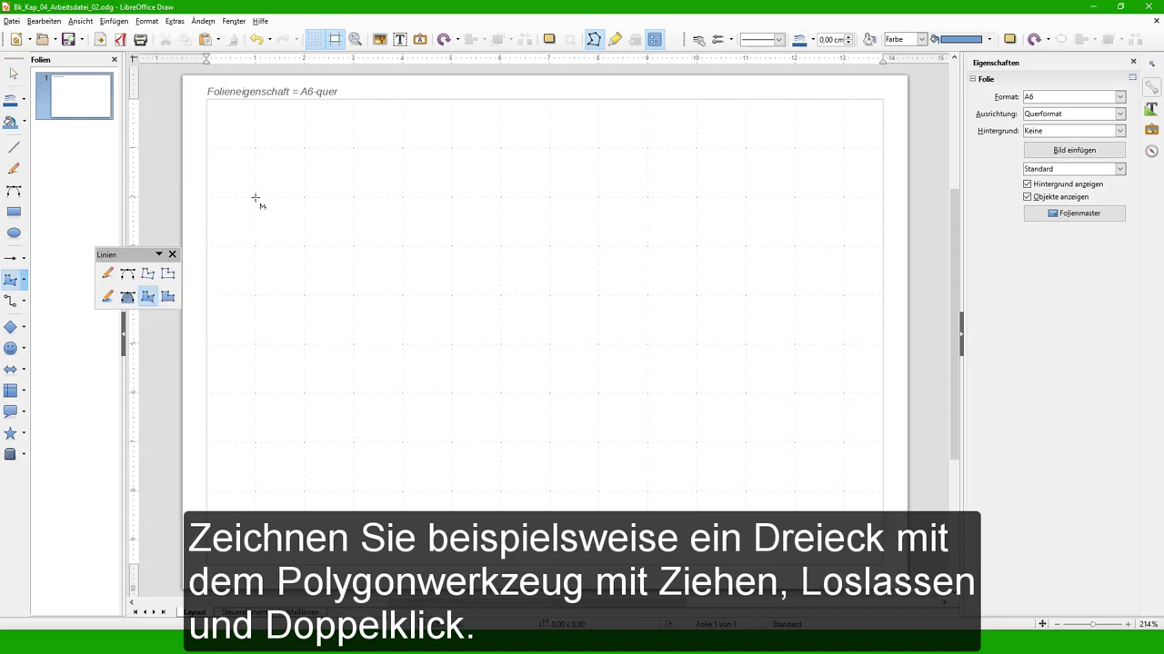
{"action": "left_click_drag", "start_coordinate": [256, 197], "coordinate": [304, 245]}
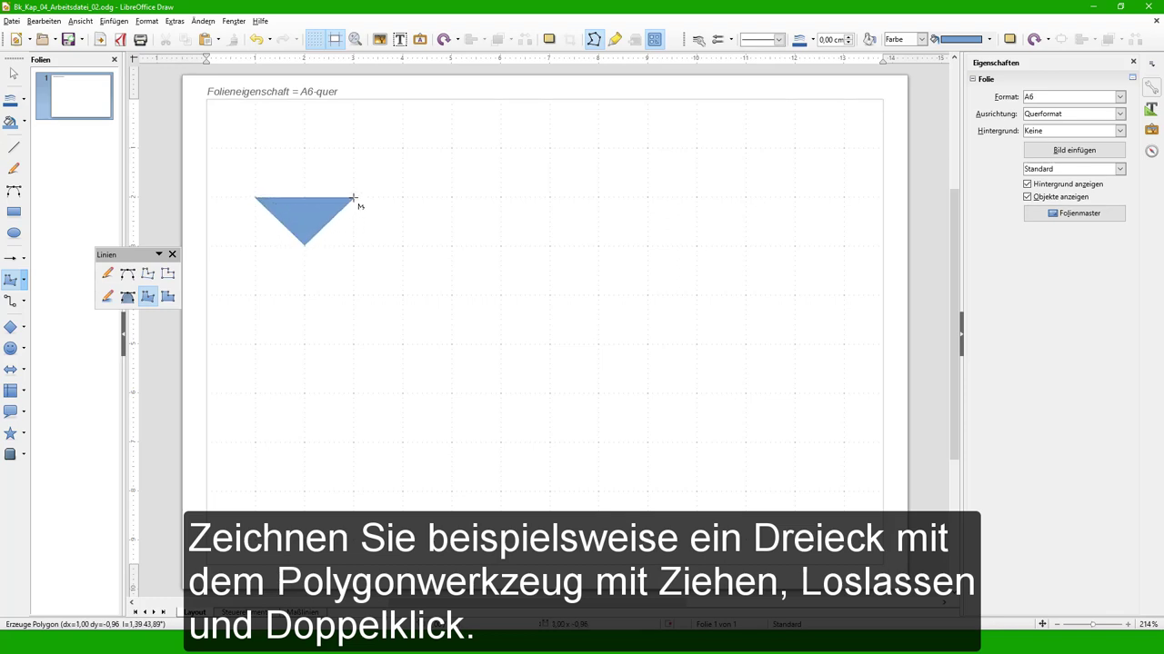
{"action": "double_click", "coordinate": [353, 197]}
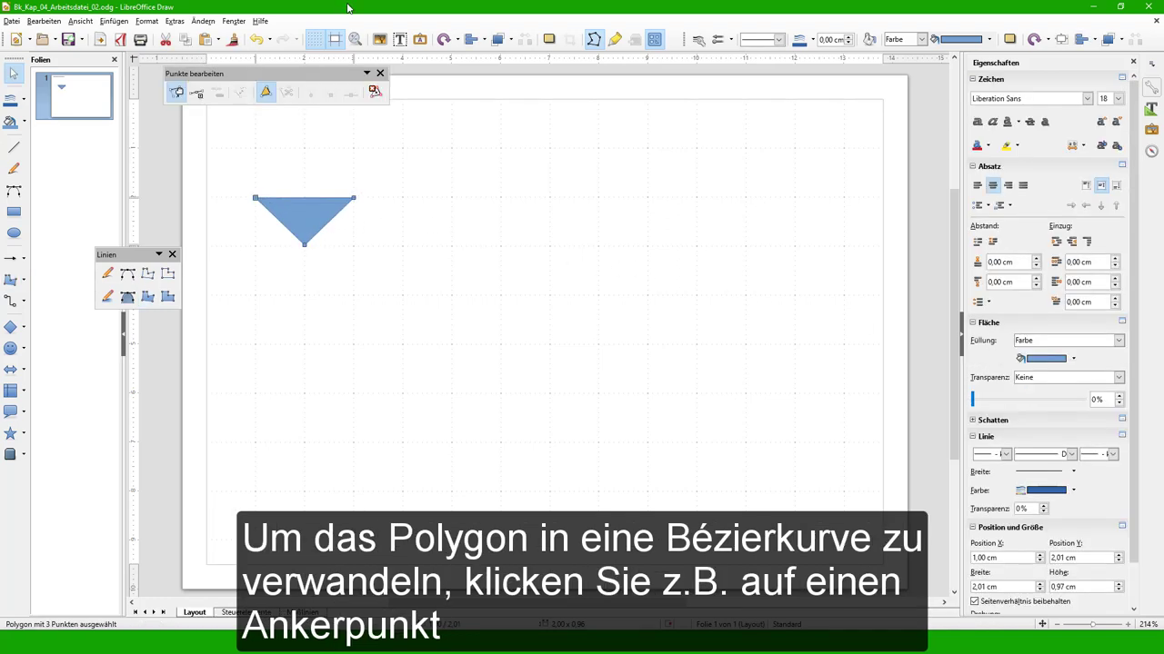
{"action": "left_click", "coordinate": [305, 246]}
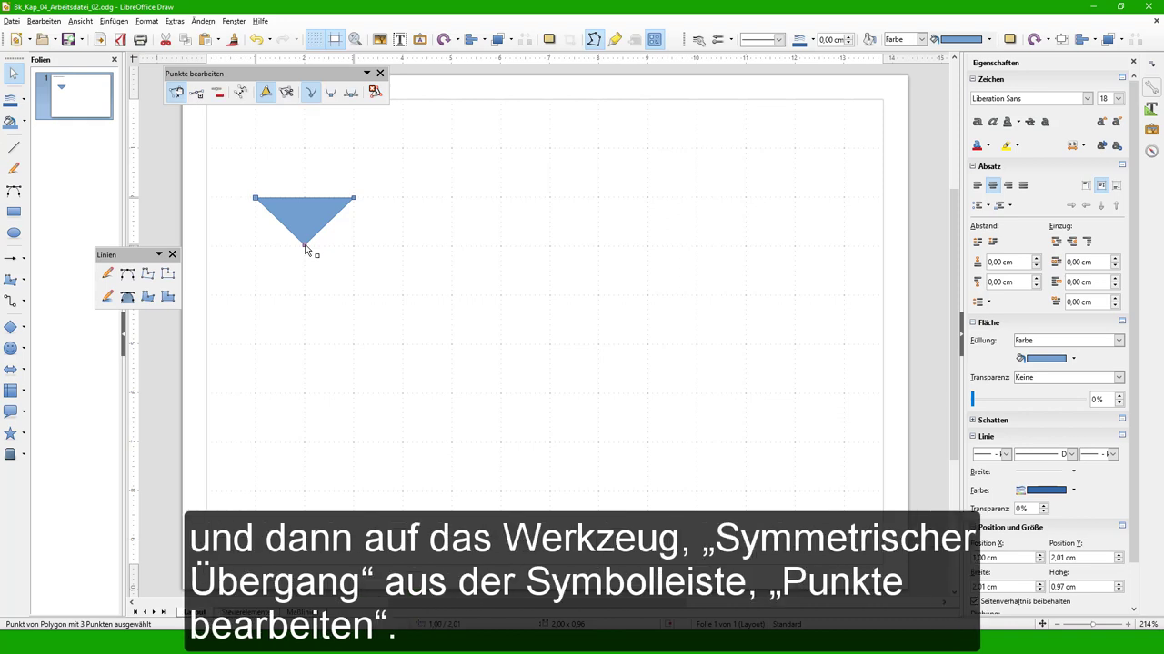
{"action": "left_click", "coordinate": [351, 94]}
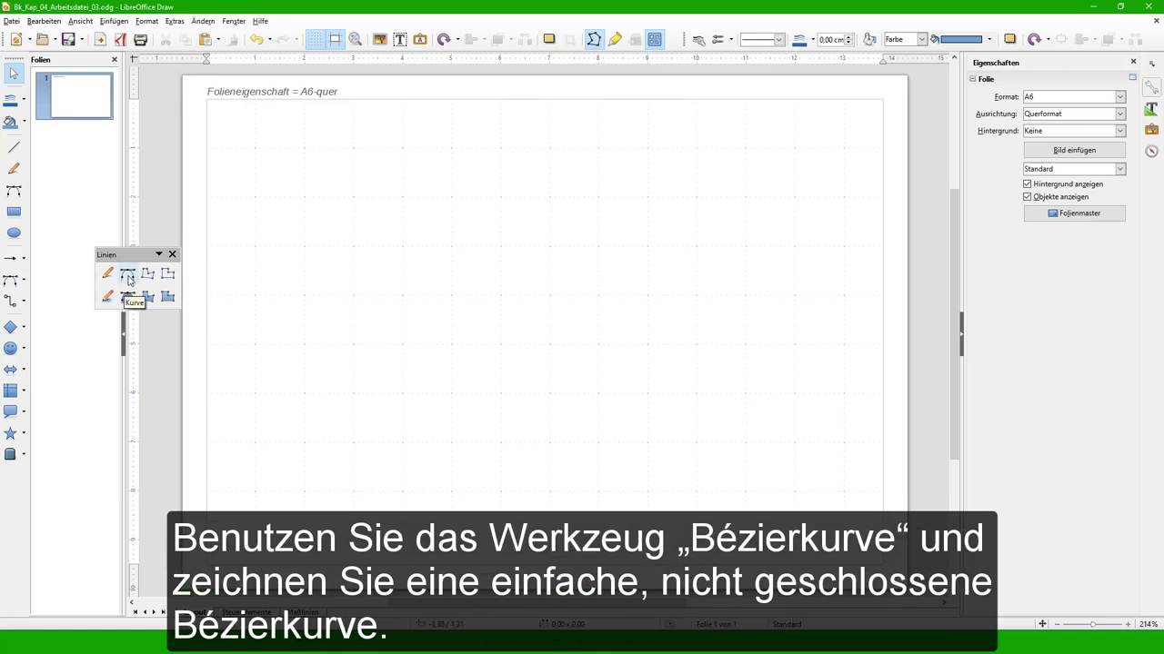
Draw an open, downward-bulging Bézier curve about 2.01 cm wide and 0.89 cm high from the grid point at 1 cm, 2 cm.
{"action": "left_click", "coordinate": [128, 277]}
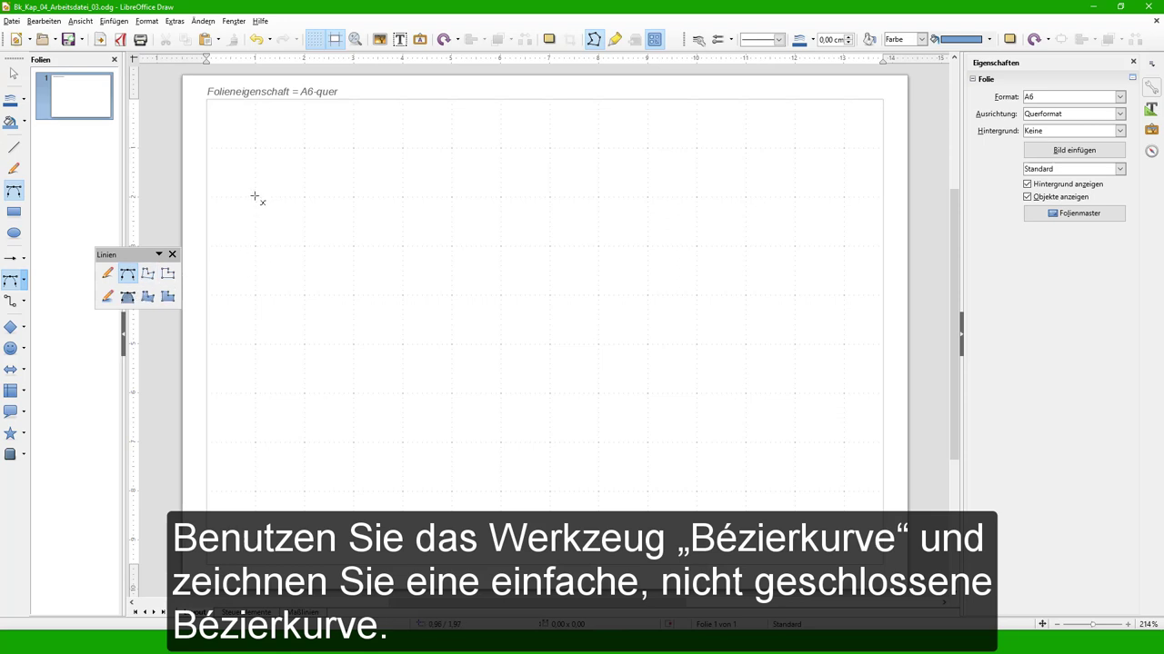
{"action": "left_click_drag", "start_coordinate": [255, 198], "coordinate": [305, 296]}
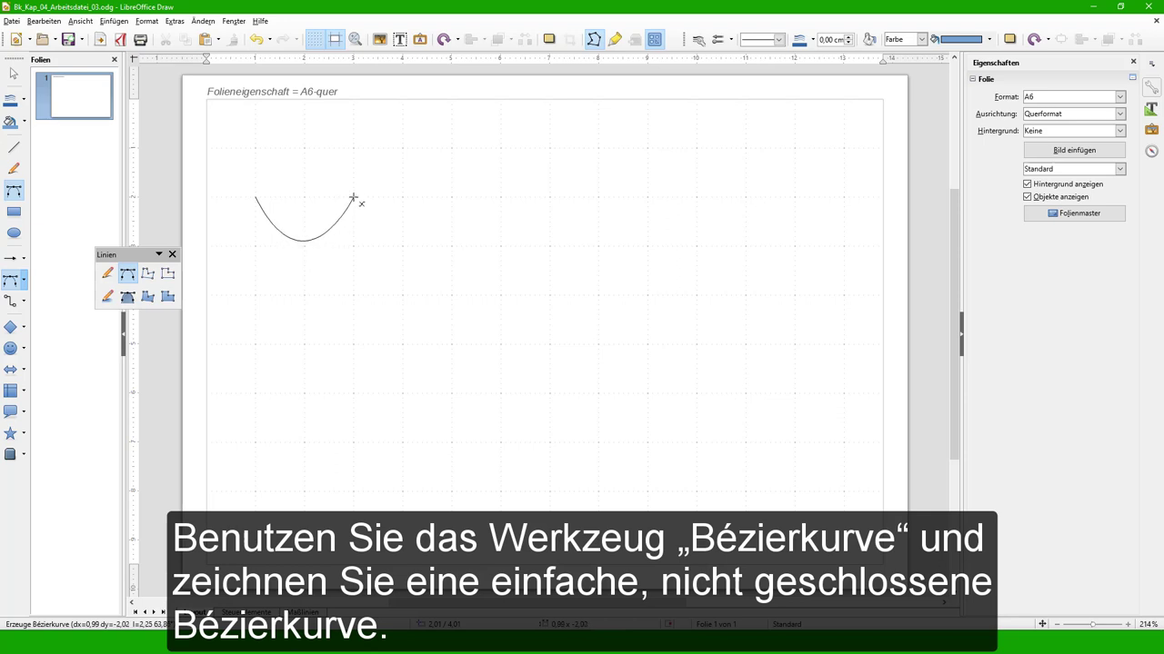
{"action": "double_click", "coordinate": [354, 198]}
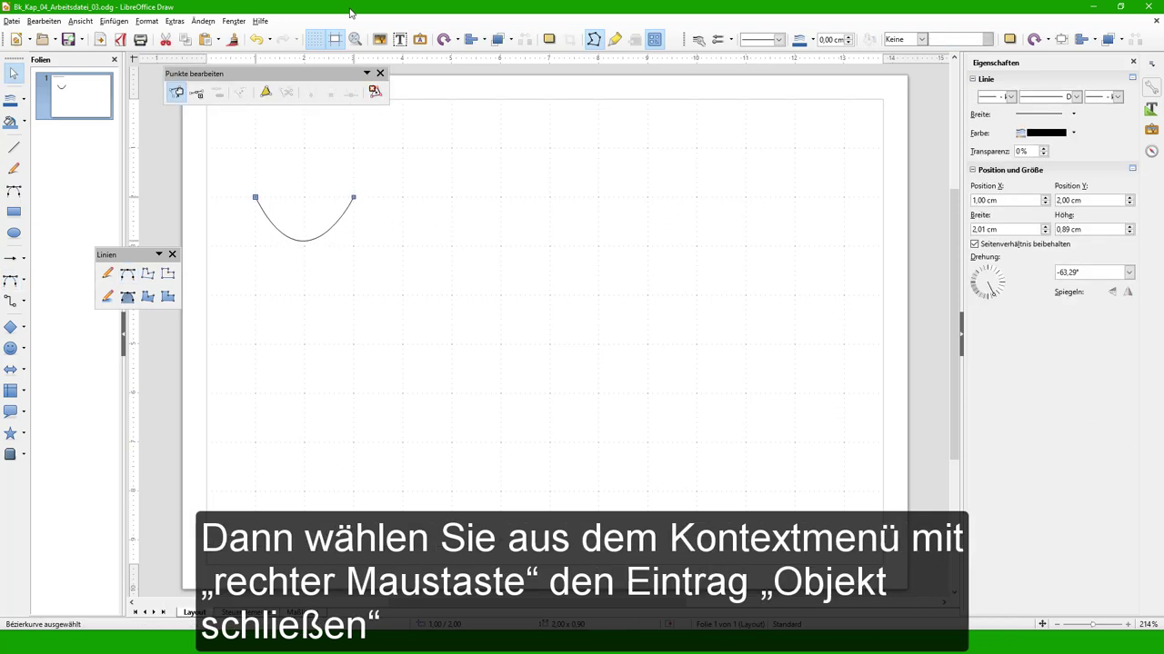
Close the open Bézier curve, first trying Objekt schließen, undoing it, and using Bézier schließen instead.
{"action": "right_click", "coordinate": [310, 240]}
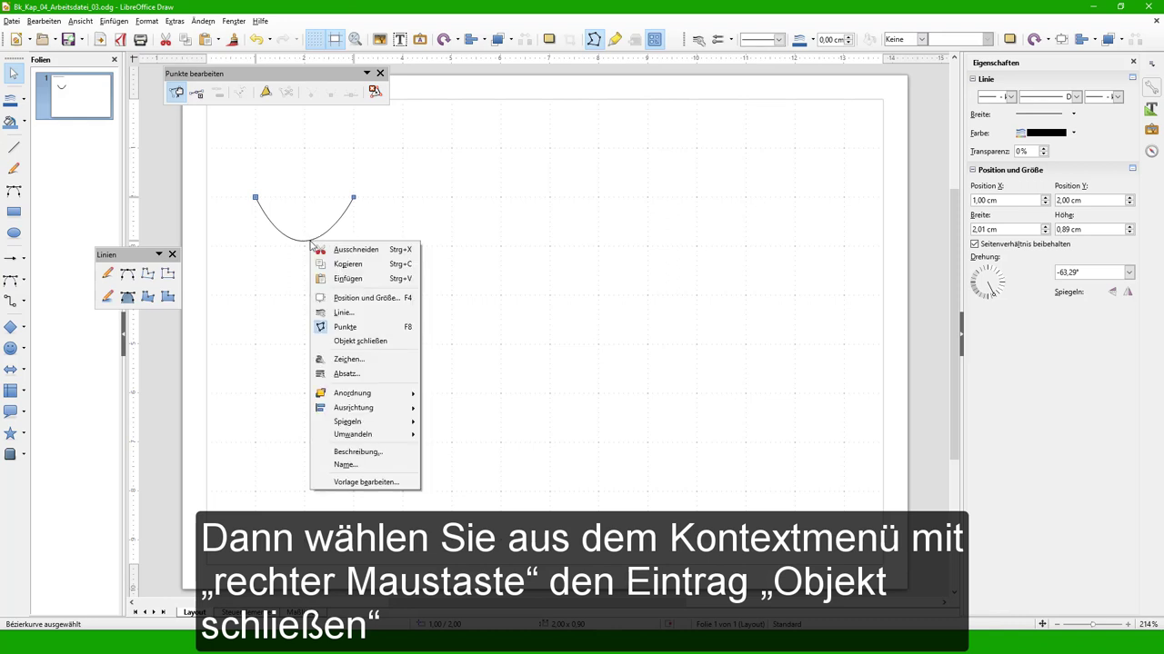
{"action": "left_click", "coordinate": [354, 342]}
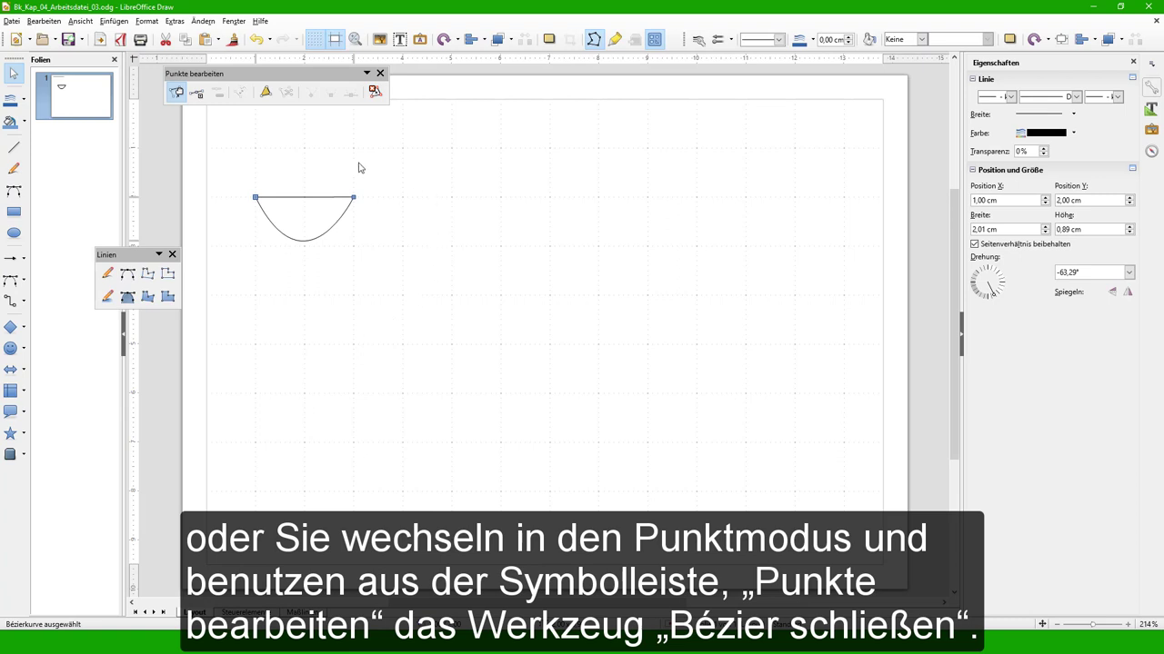
{"action": "left_click", "coordinate": [256, 43]}
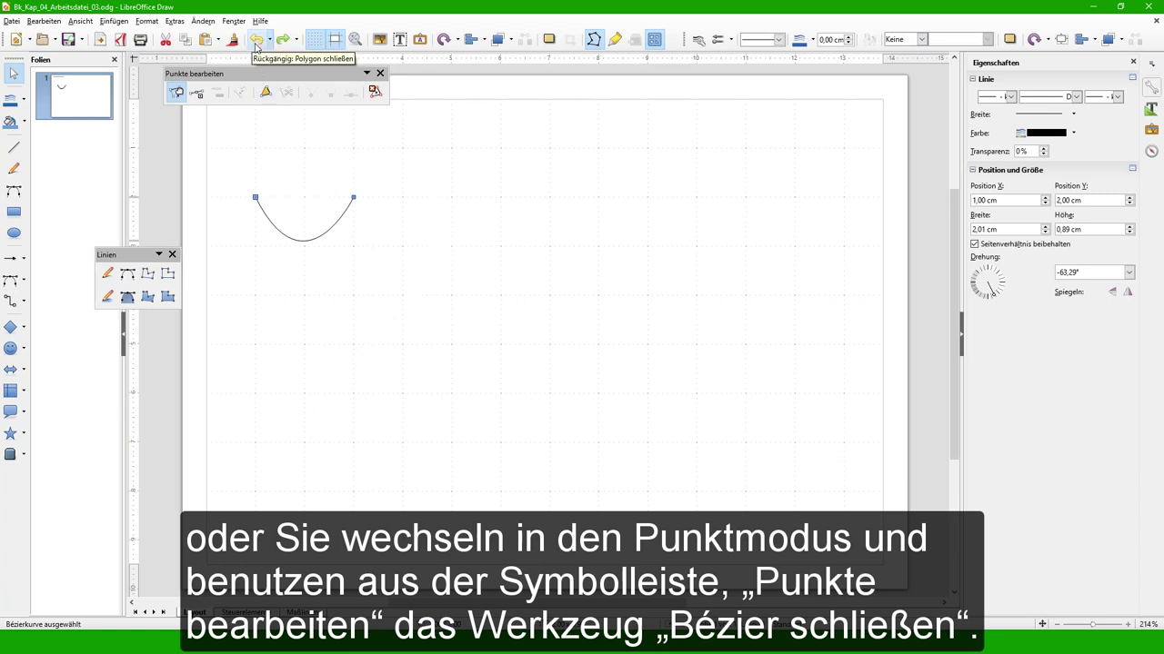
{"action": "left_click", "coordinate": [263, 93]}
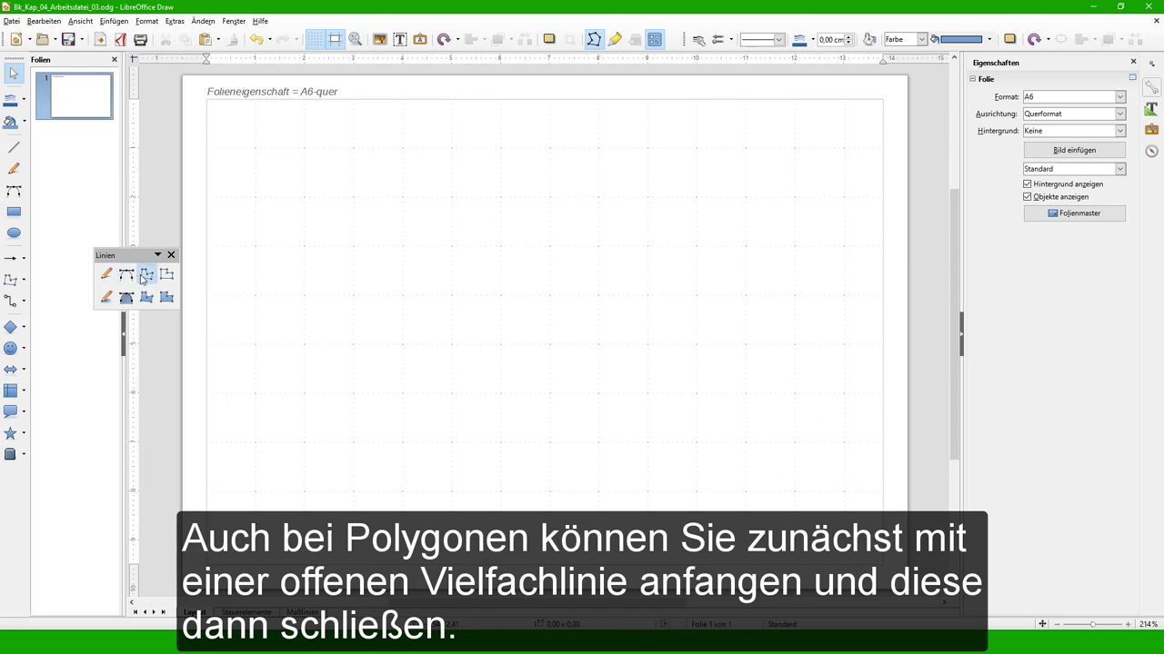
Draw an open V-shaped polyline with two segments, about 2.01 cm wide and 1.07 cm high.
{"action": "left_click", "coordinate": [142, 277]}
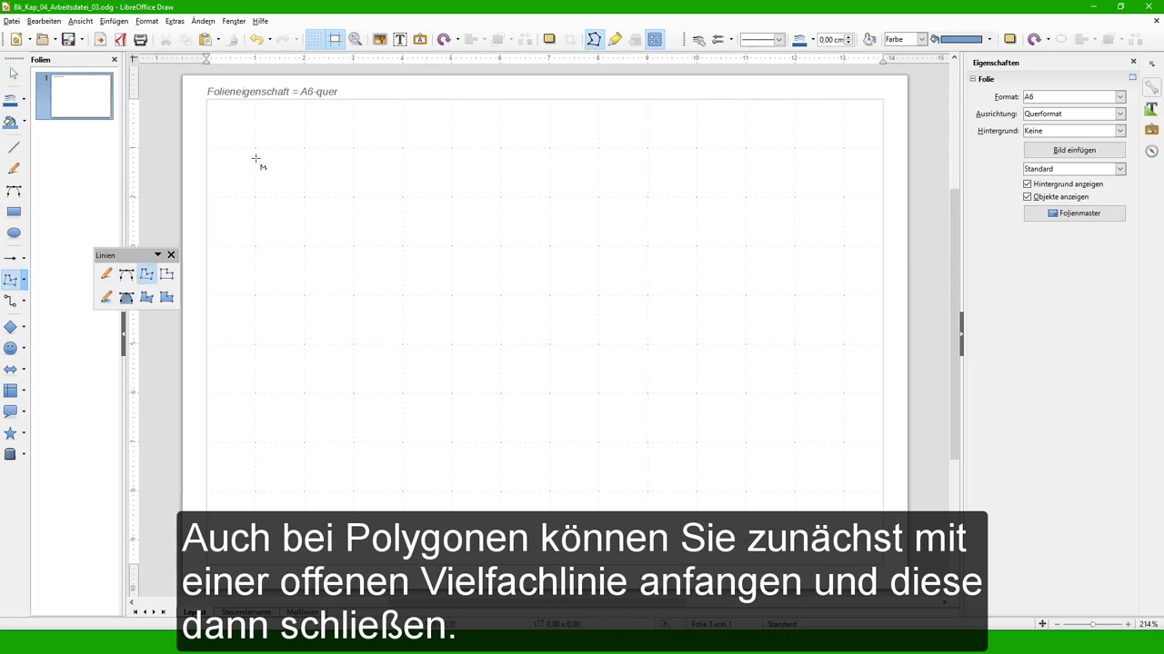
{"action": "left_click_drag", "start_coordinate": [255, 147], "coordinate": [303, 197]}
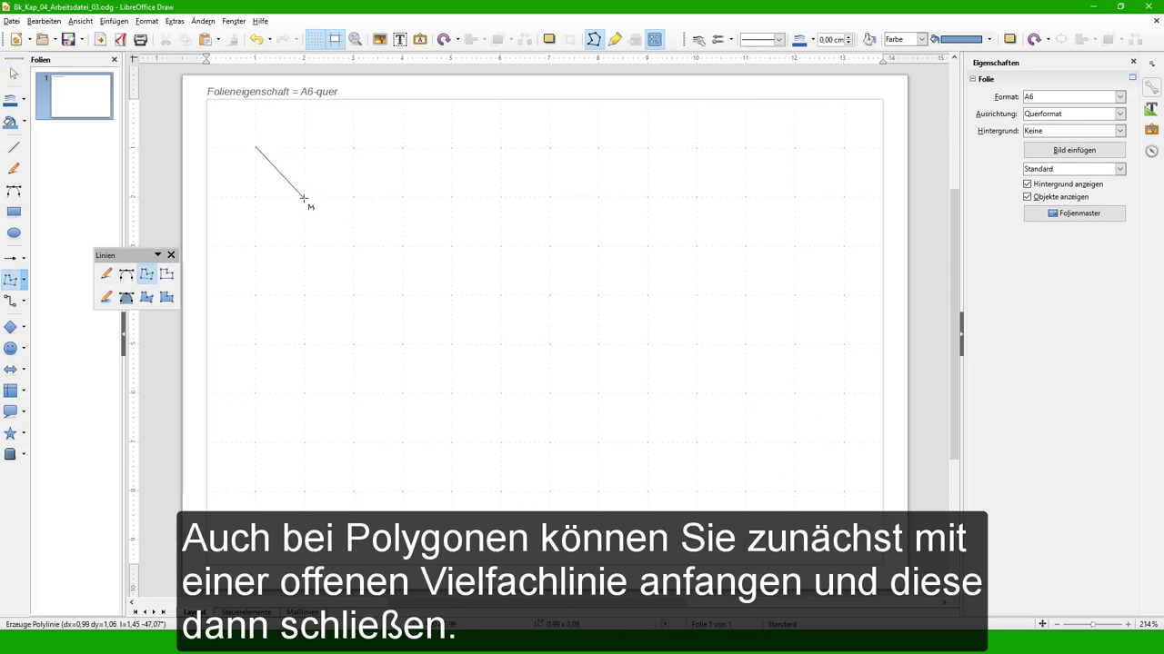
{"action": "double_click", "coordinate": [354, 146]}
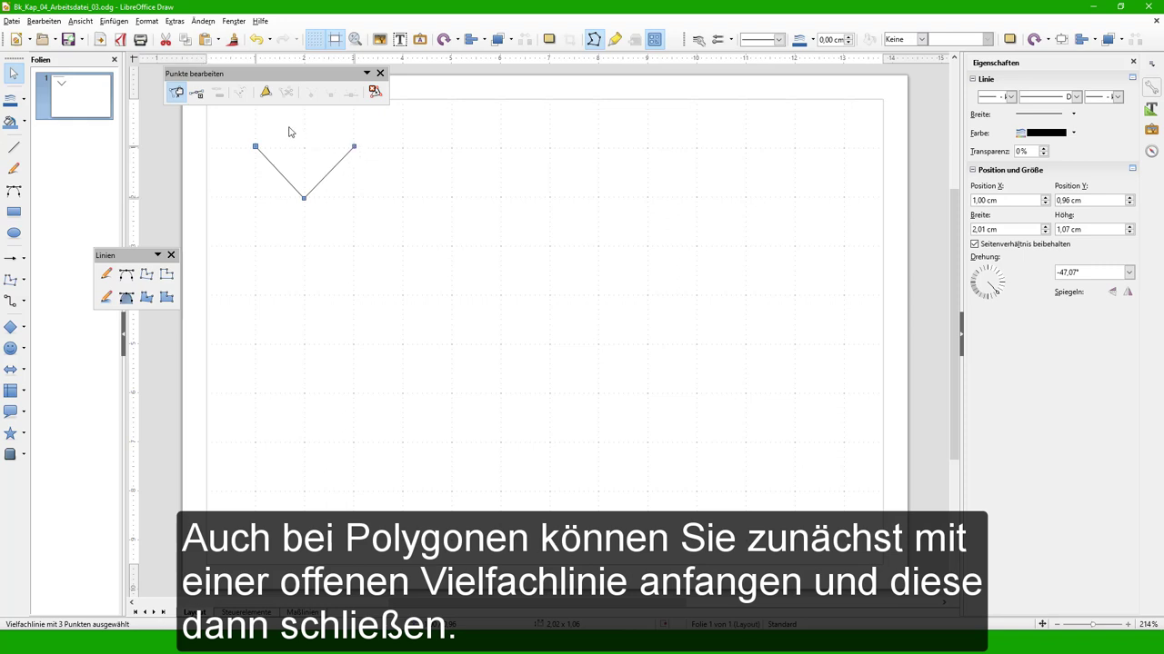
Close the V-shaped polyline with Bézier schließen and give its lower point a symmetric transition.
{"action": "left_click", "coordinate": [267, 94]}
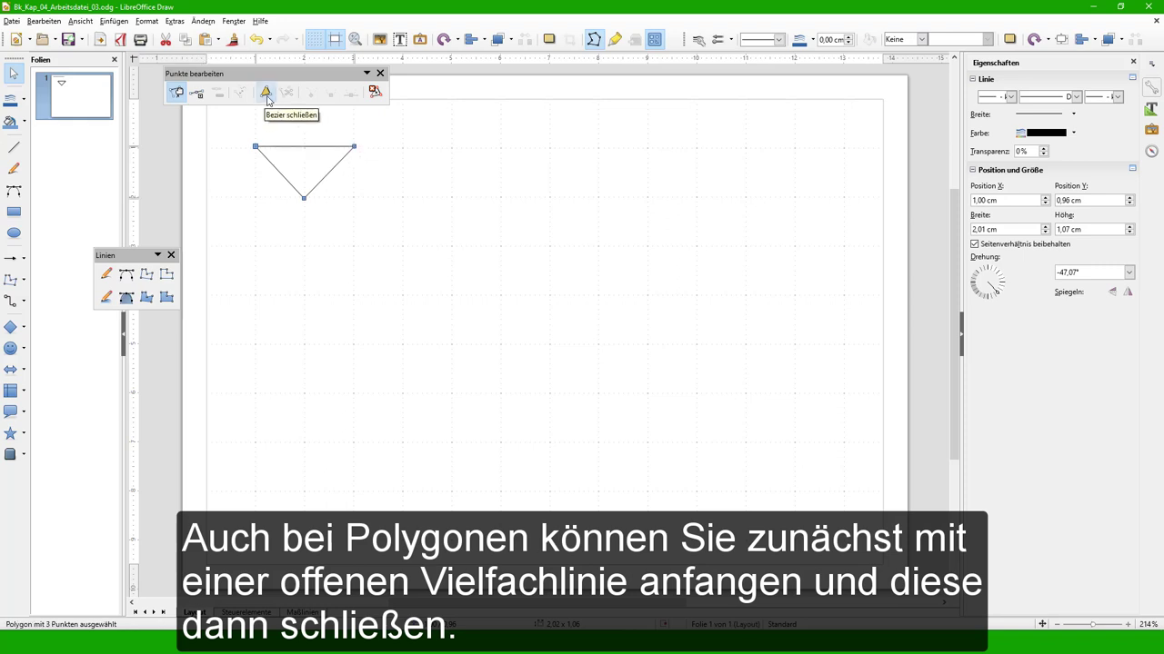
{"action": "left_click", "coordinate": [304, 198]}
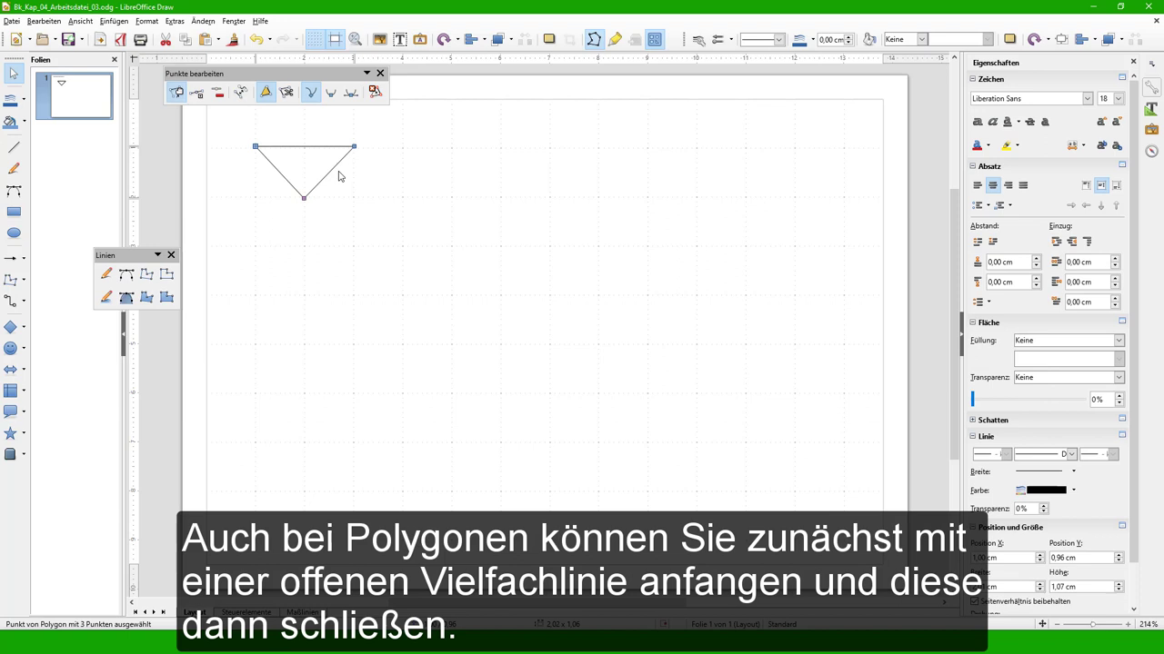
{"action": "left_click", "coordinate": [350, 93]}
{"action": "left_click", "coordinate": [968, 12]}
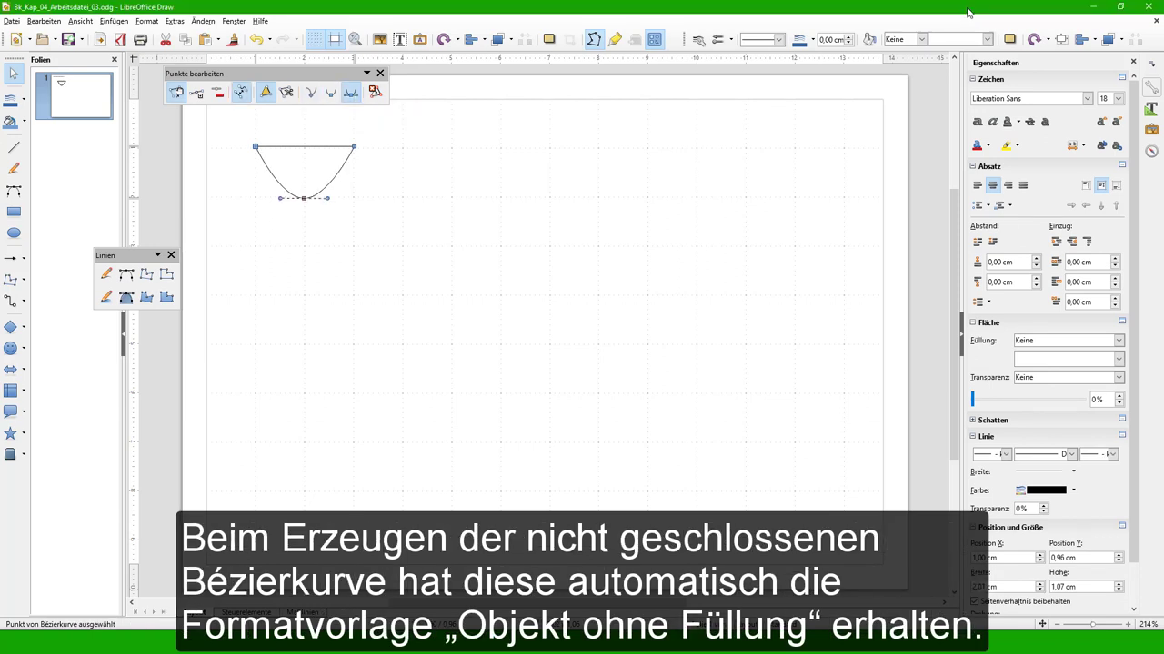
Inspect the Fläche settings of the style Objekt ohne Füllung and apply the style Standard to the closed curve.
{"action": "left_click", "coordinate": [1151, 111]}
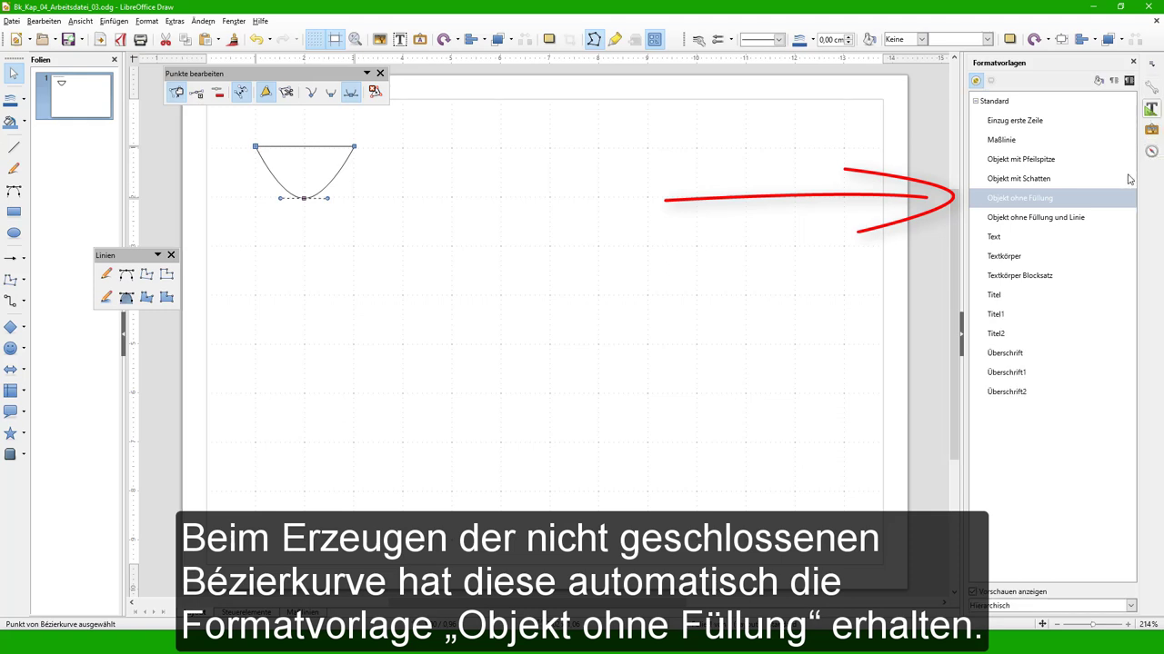
{"action": "right_click", "coordinate": [1014, 203]}
{"action": "left_click", "coordinate": [1030, 222]}
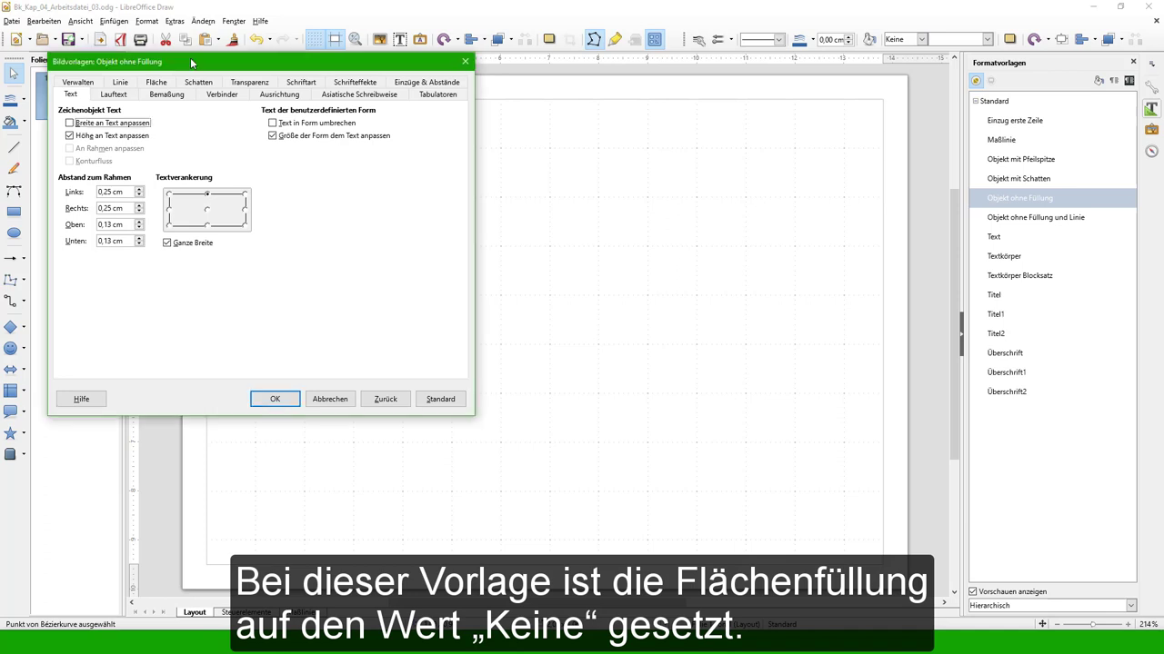
{"action": "left_click", "coordinate": [157, 84]}
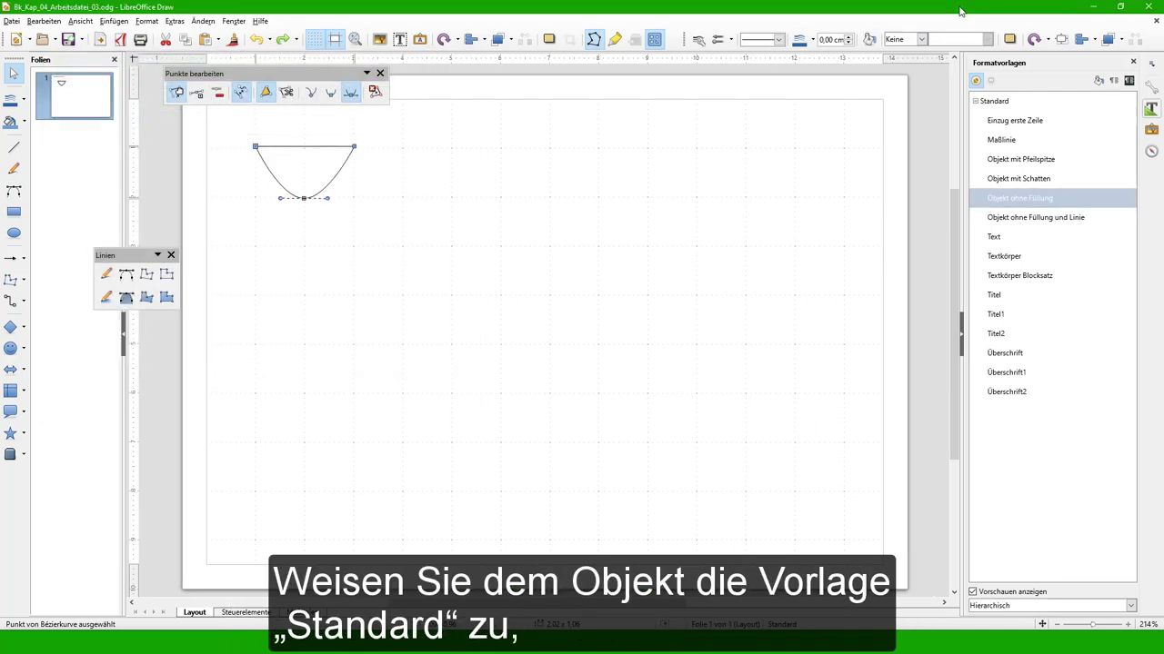
{"action": "double_click", "coordinate": [999, 103]}
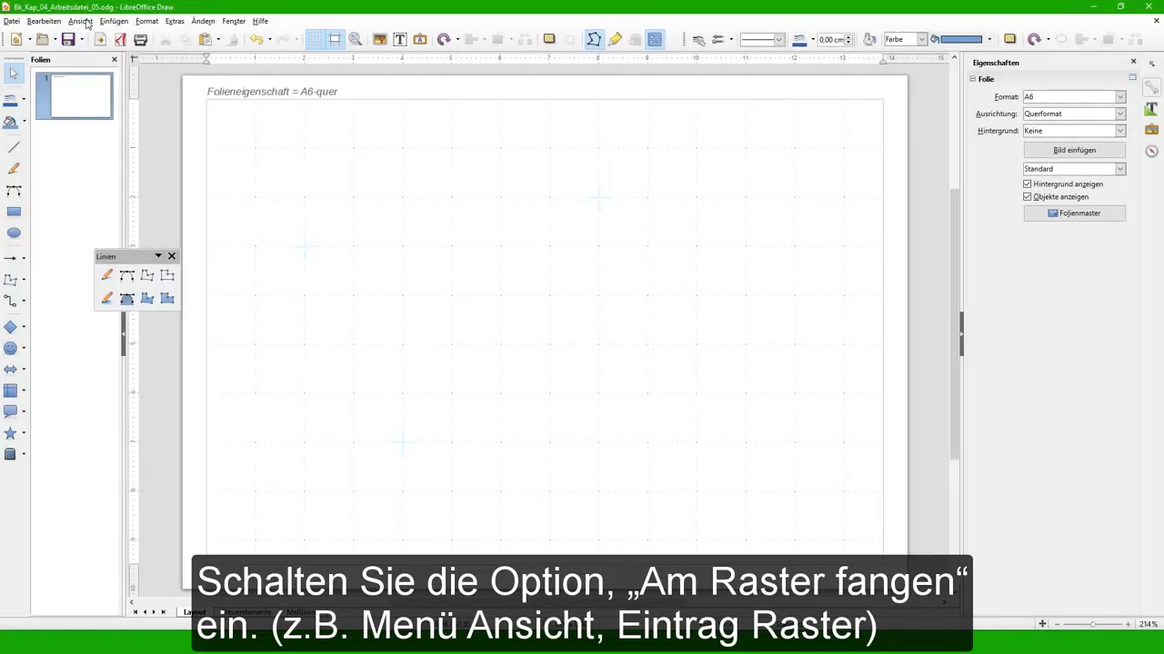
Turn on the grid option Am Raster fangen for the drawing.
{"action": "left_click", "coordinate": [80, 21]}
{"action": "mouse_move", "coordinate": [120, 135]}
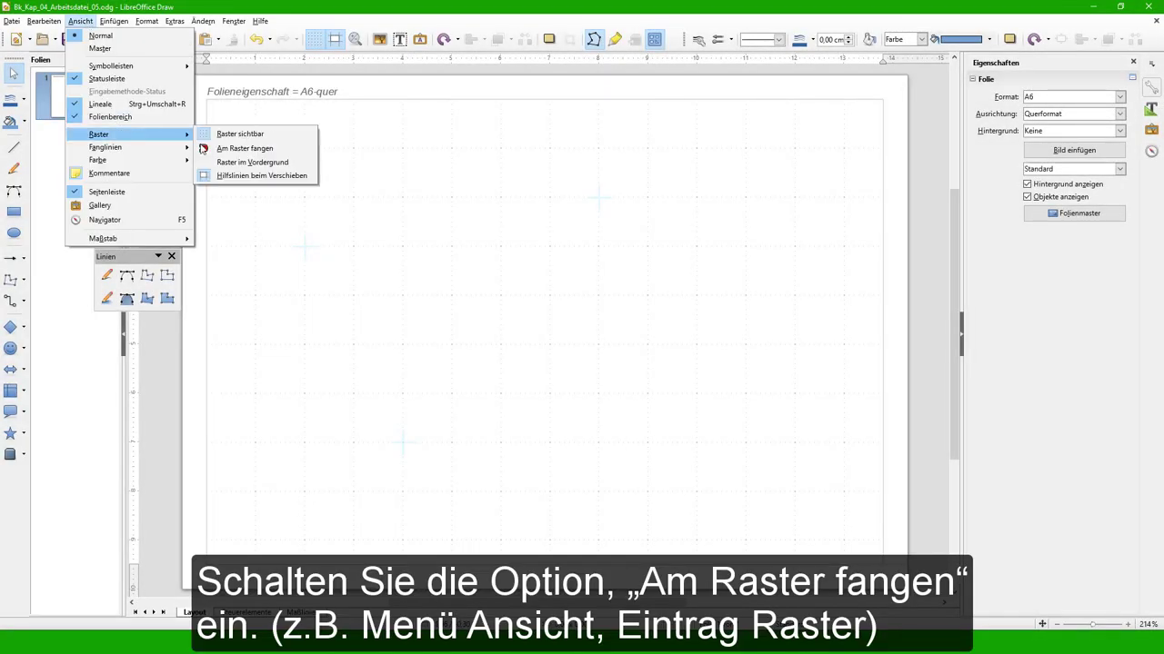
{"action": "left_click", "coordinate": [303, 156]}
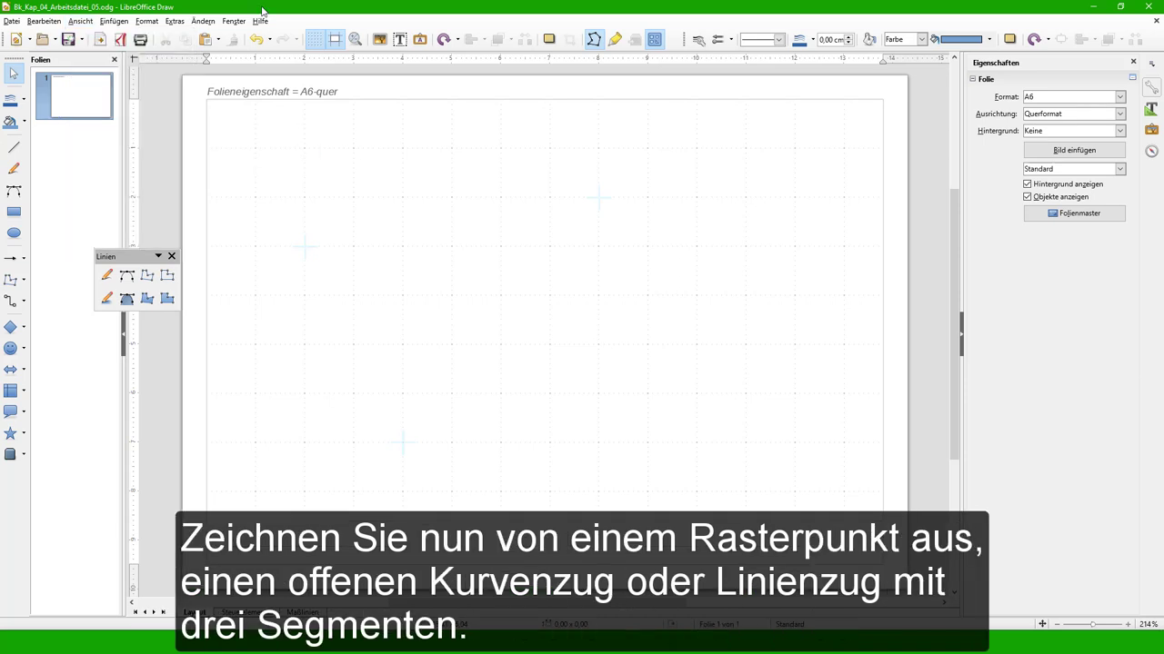
Draw an open three-segment polyline through the three marked grid points and move its end point exactly onto the start point.
{"action": "left_click", "coordinate": [148, 278]}
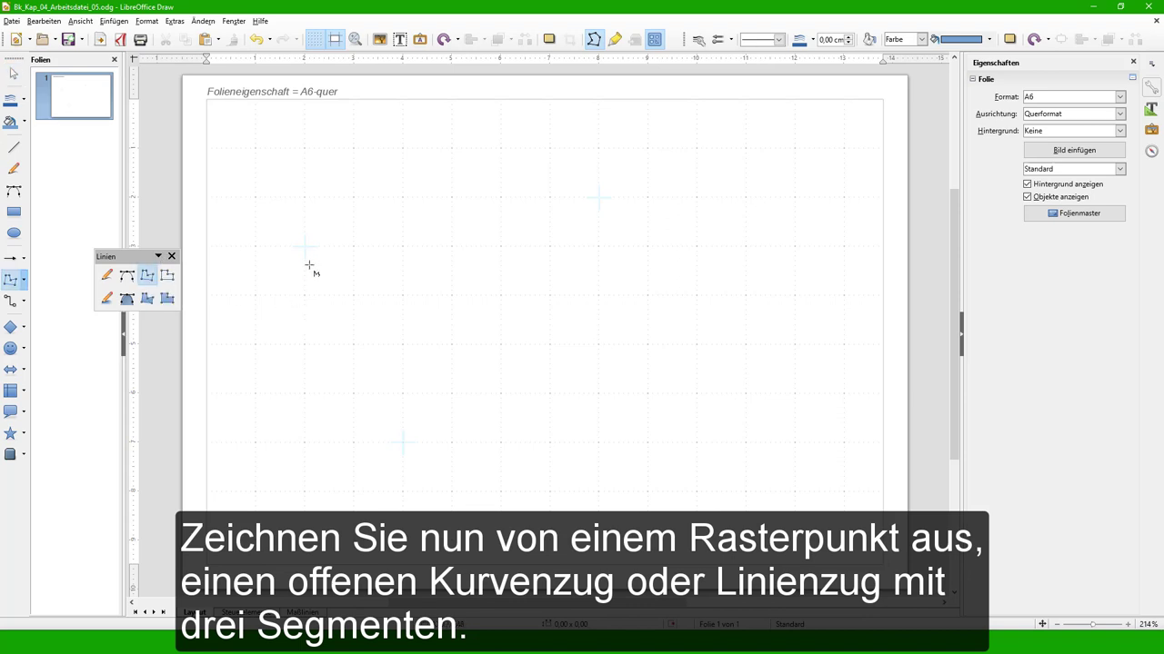
{"action": "mouse_move", "coordinate": [304, 247]}
{"action": "left_mouse_down"}
{"action": "mouse_move", "coordinate": [331, 331]}
{"action": "mouse_move", "coordinate": [403, 442]}
{"action": "left_mouse_up"}
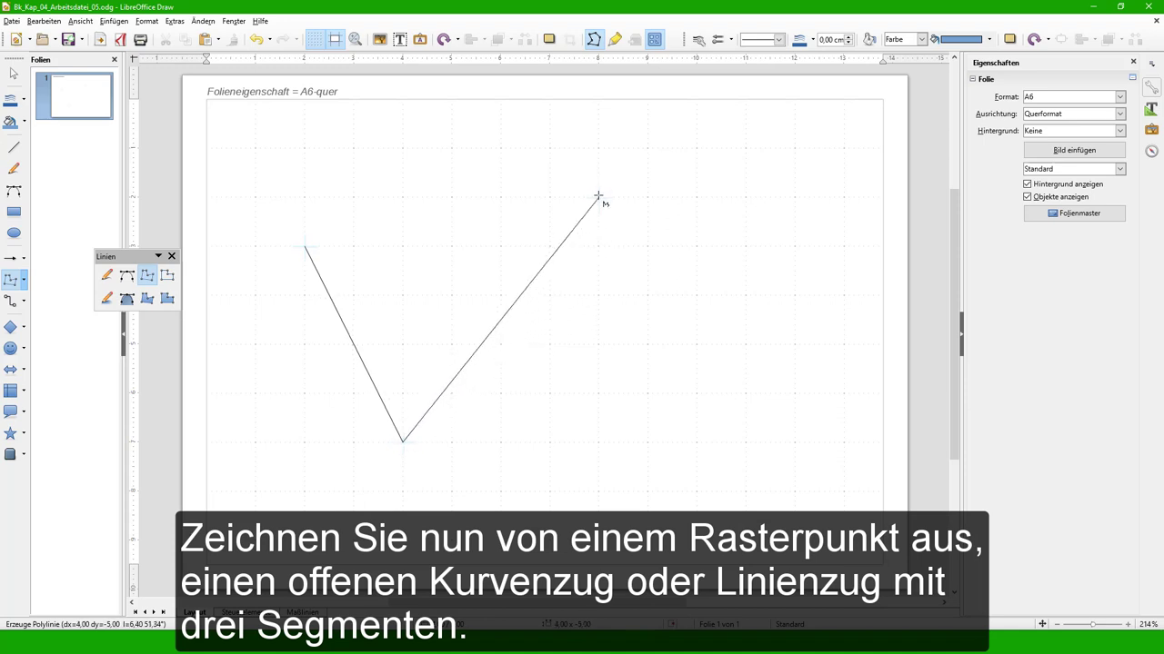
{"action": "left_click", "coordinate": [598, 198]}
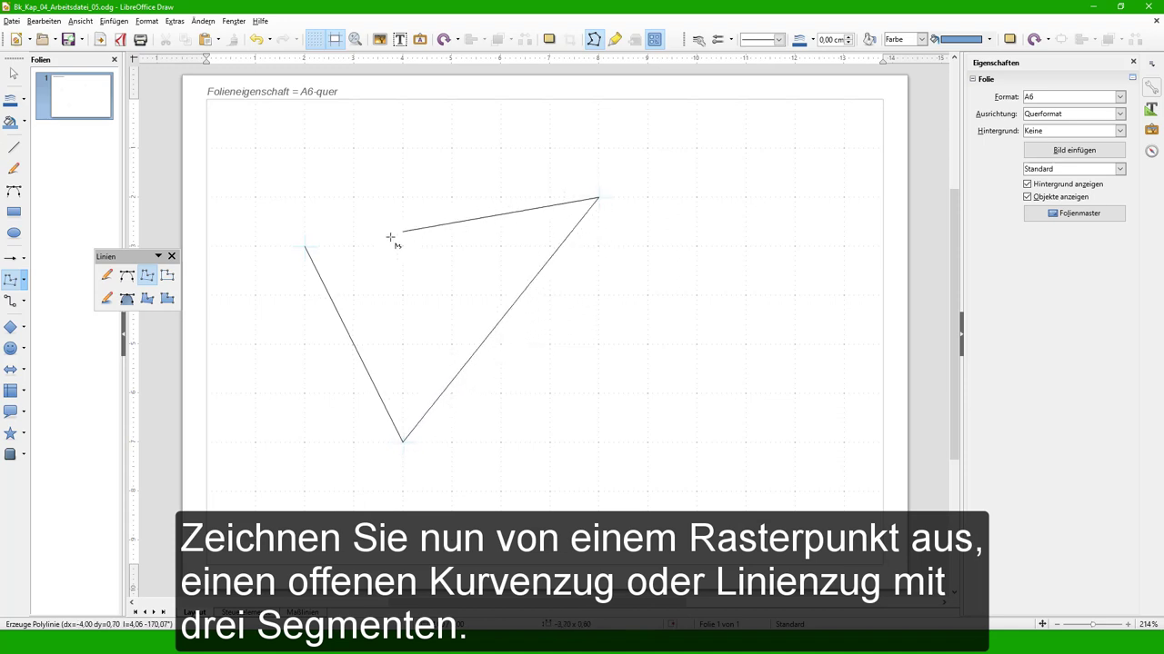
{"action": "double_click", "coordinate": [358, 241]}
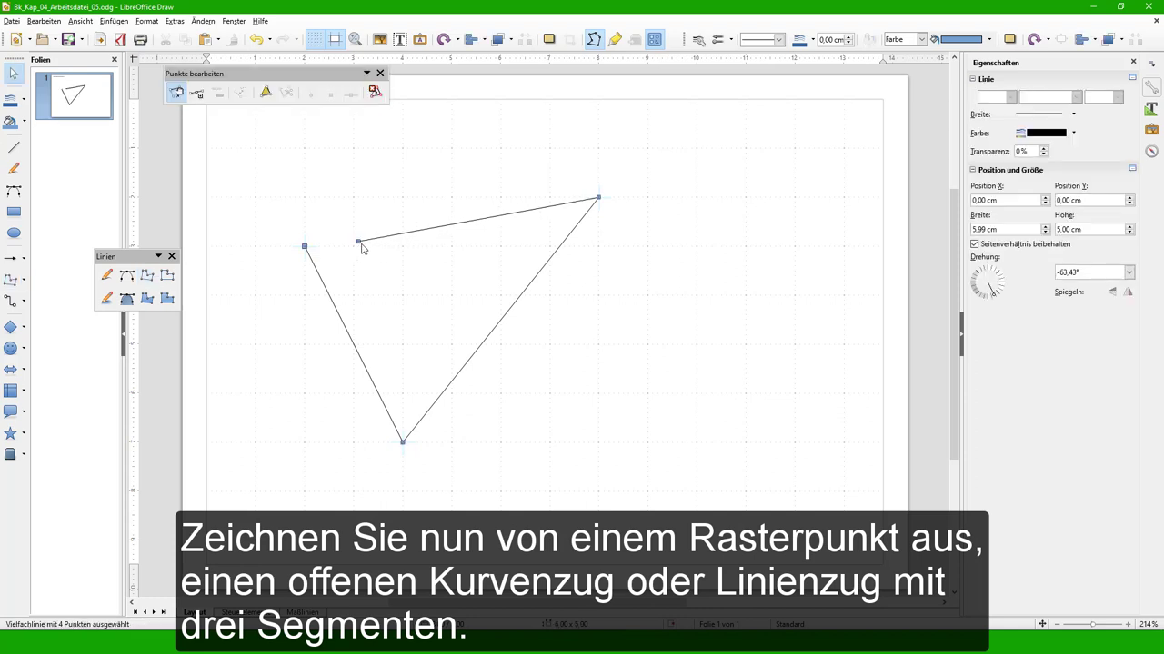
{"action": "left_click_drag", "start_coordinate": [359, 244], "coordinate": [304, 247]}
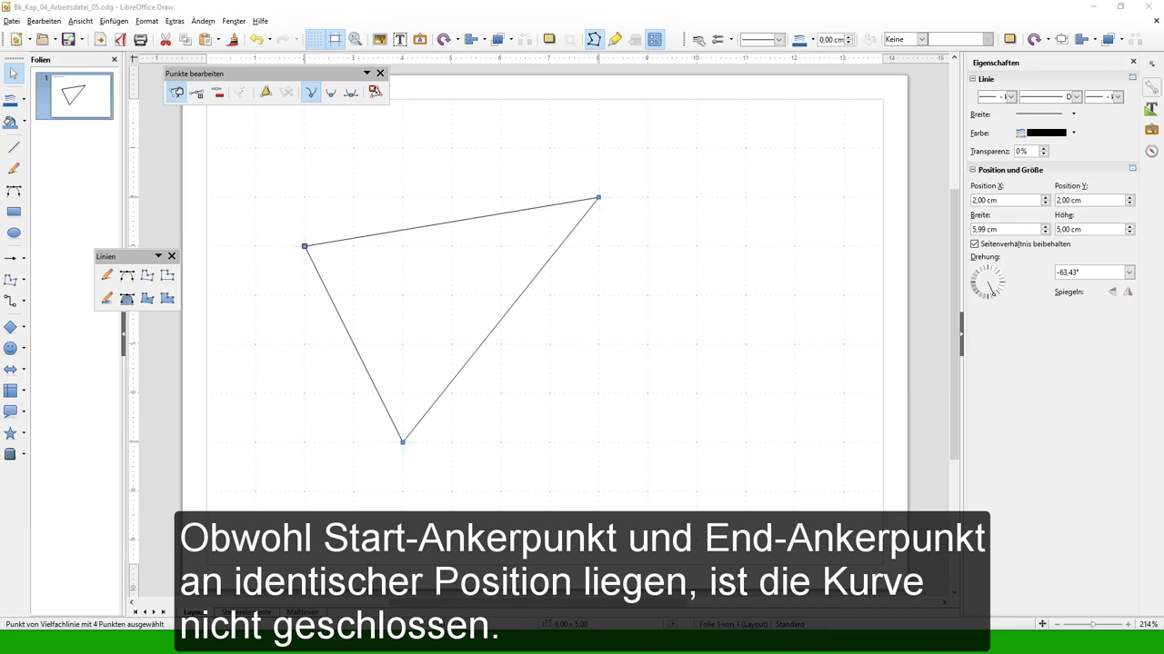
Close the triangular polyline into a polygon with Objekt schließen, after trying and undoing Bézier schließen.
{"action": "left_click", "coordinate": [147, 21]}
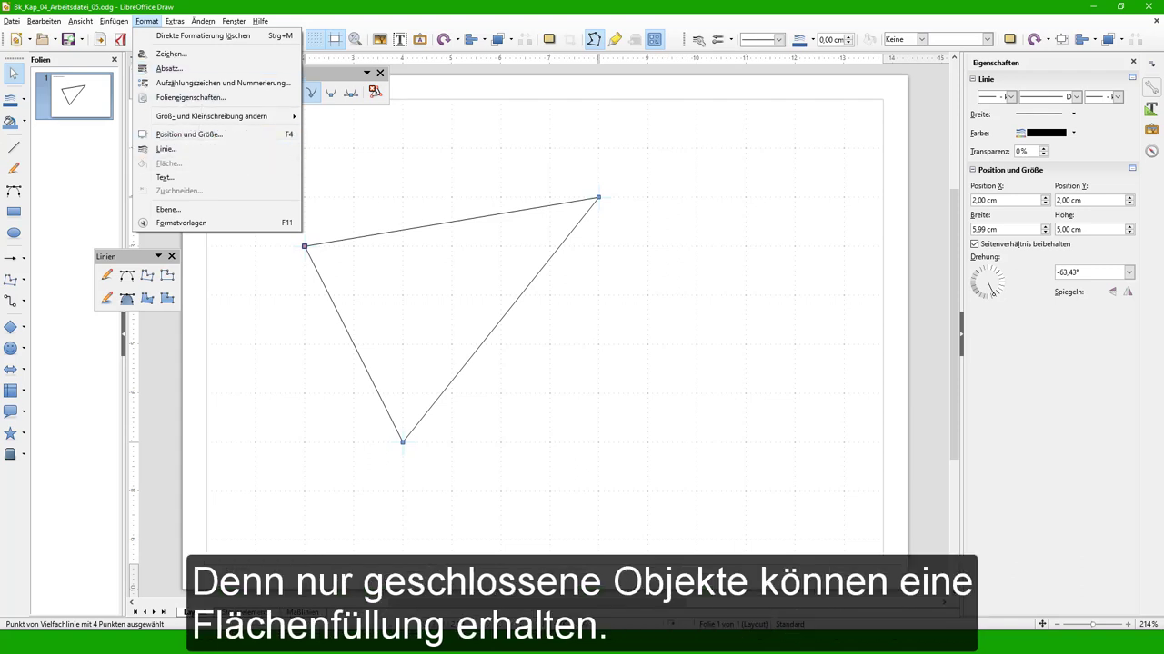
{"action": "key", "text": "Escape"}
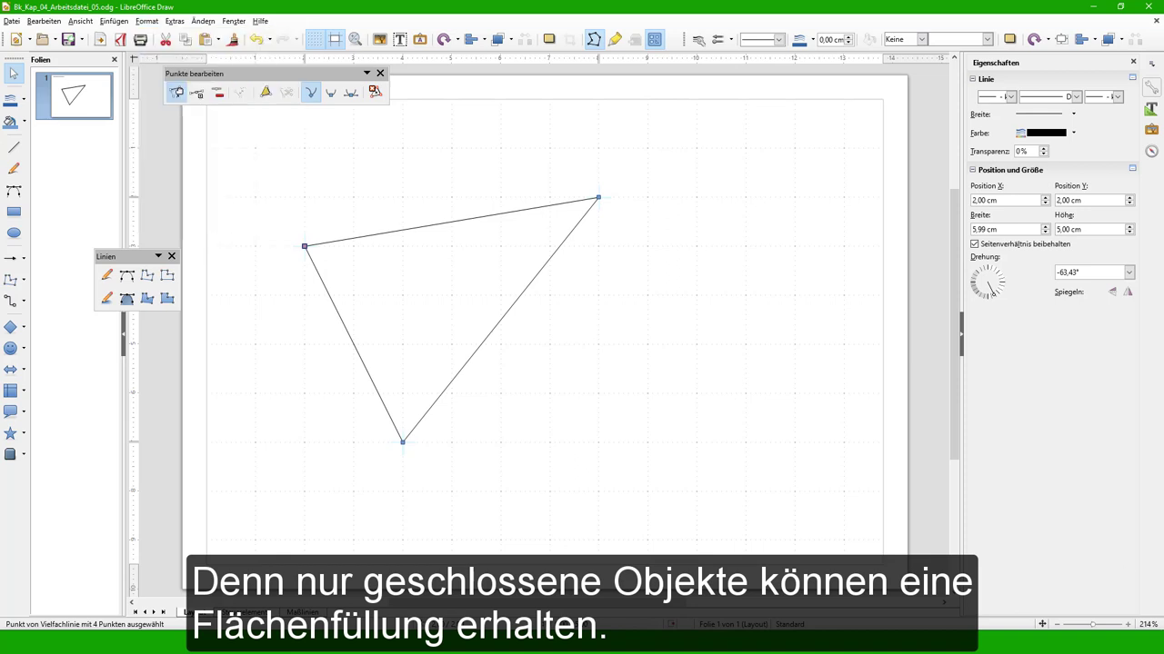
{"action": "left_click", "coordinate": [266, 93]}
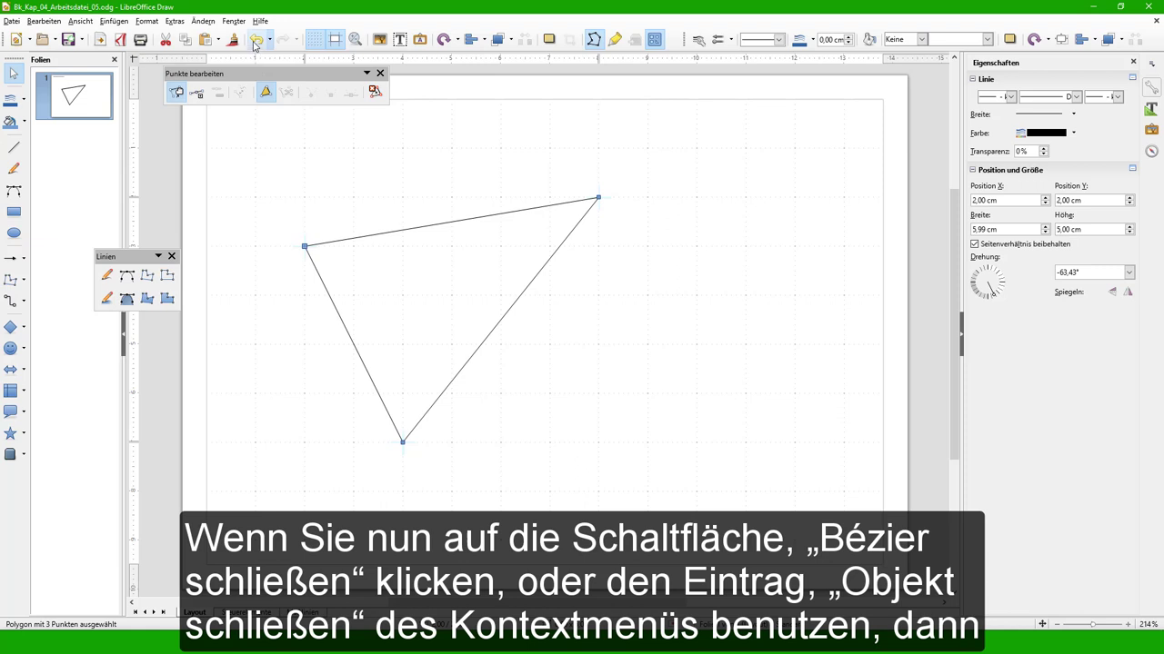
{"action": "left_click", "coordinate": [259, 41]}
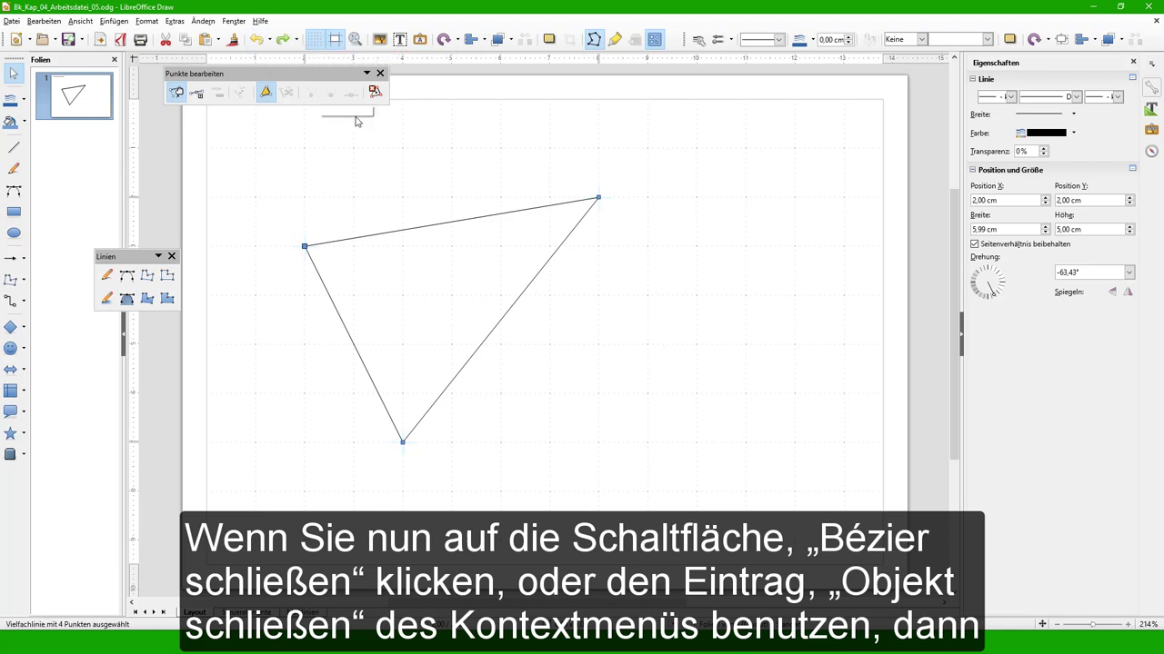
{"action": "right_click", "coordinate": [433, 233]}
{"action": "left_click", "coordinate": [475, 325]}
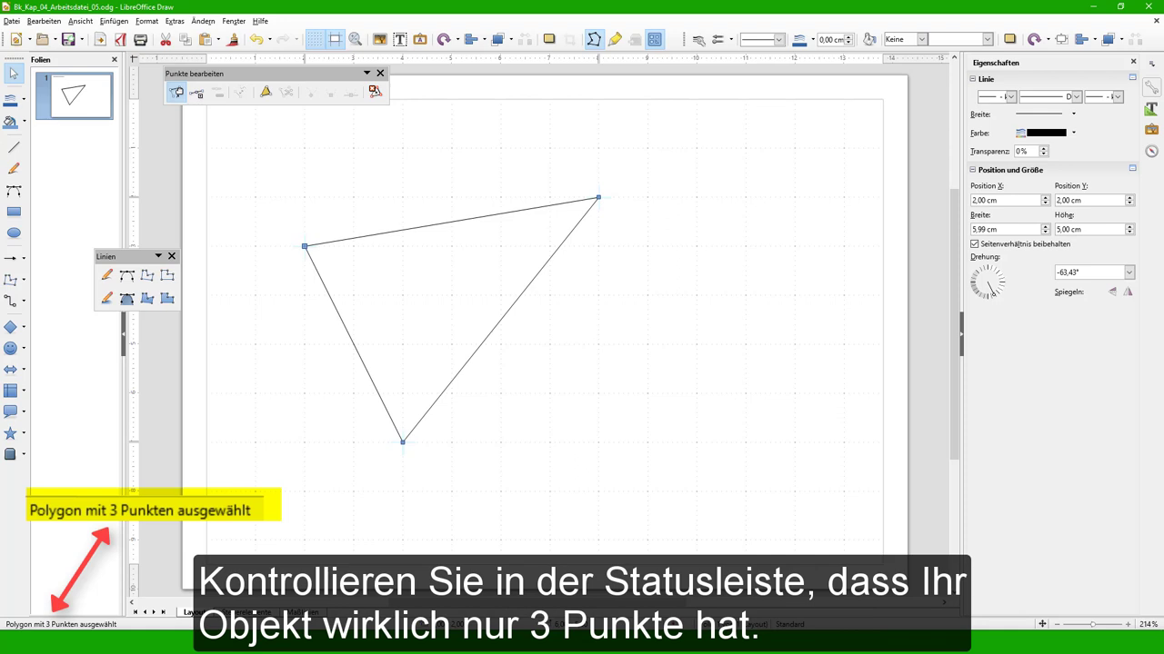
Check whether the area formatting option Fläche is available for the closed triangle.
{"action": "left_click", "coordinate": [143, 25]}
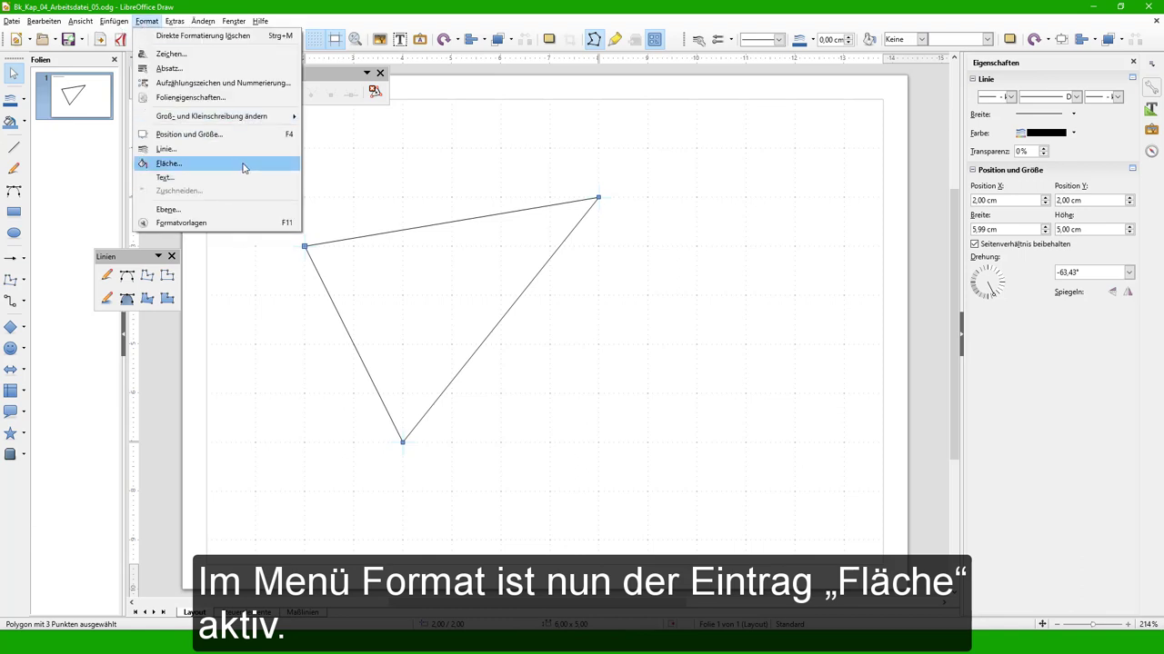
{"action": "key", "text": "Escape"}
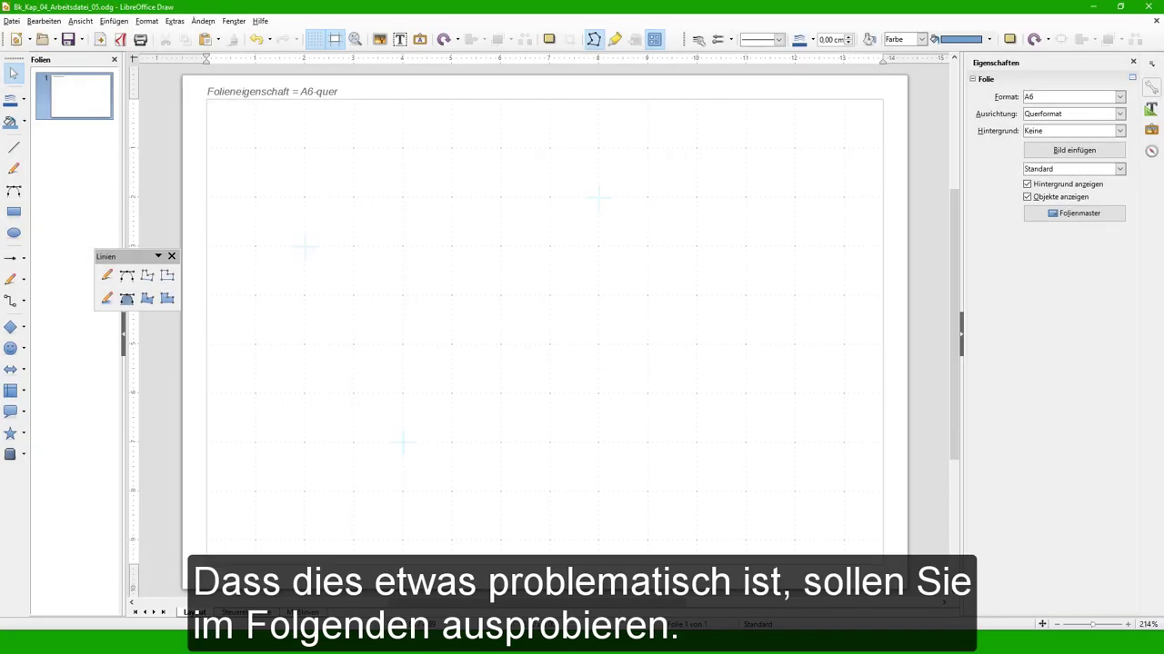
Turn off the grid option Am Raster fangen and check the guide option An Fanglinien fangen.
{"action": "left_click", "coordinate": [90, 22]}
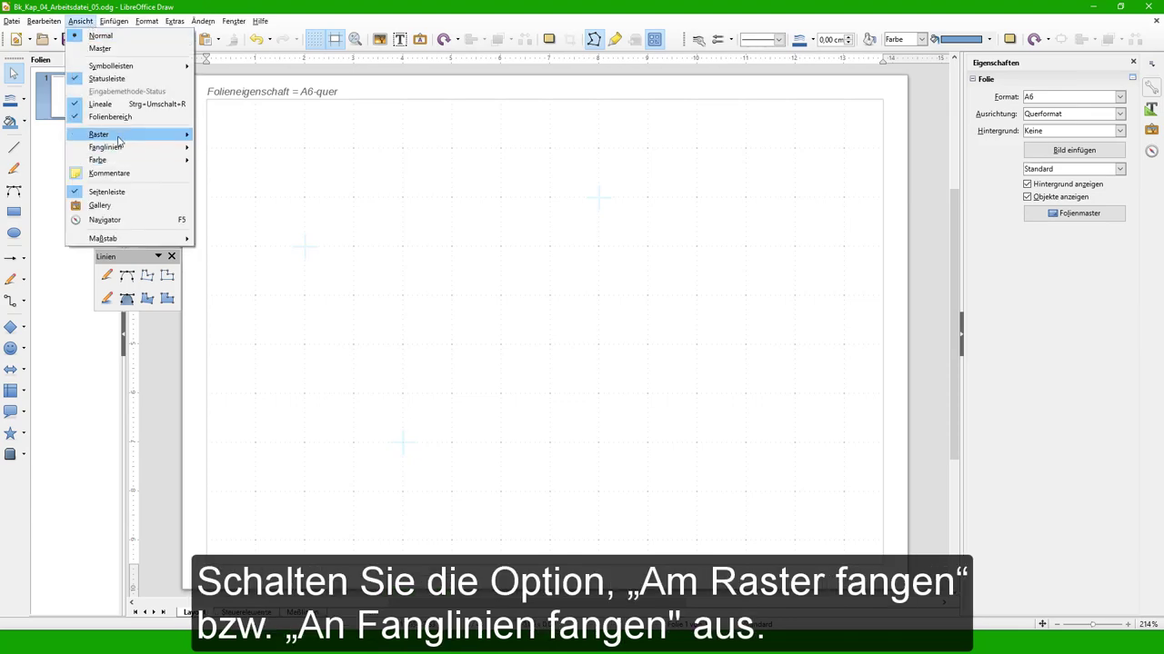
{"action": "mouse_move", "coordinate": [118, 138]}
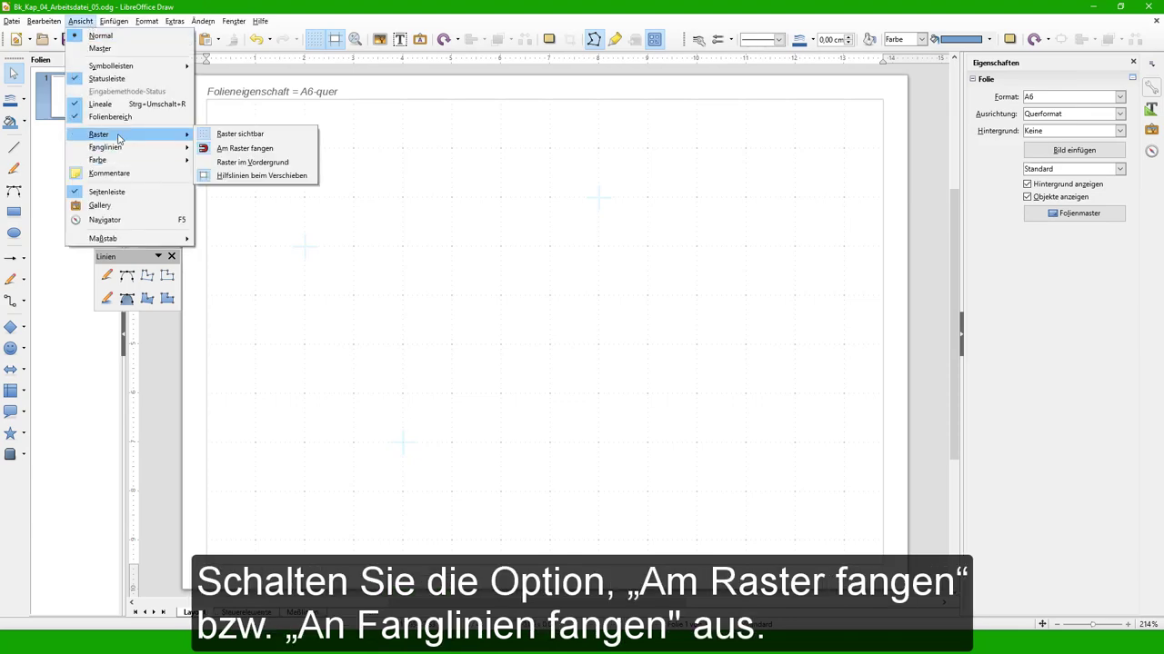
{"action": "left_click", "coordinate": [302, 155]}
{"action": "left_click", "coordinate": [80, 21]}
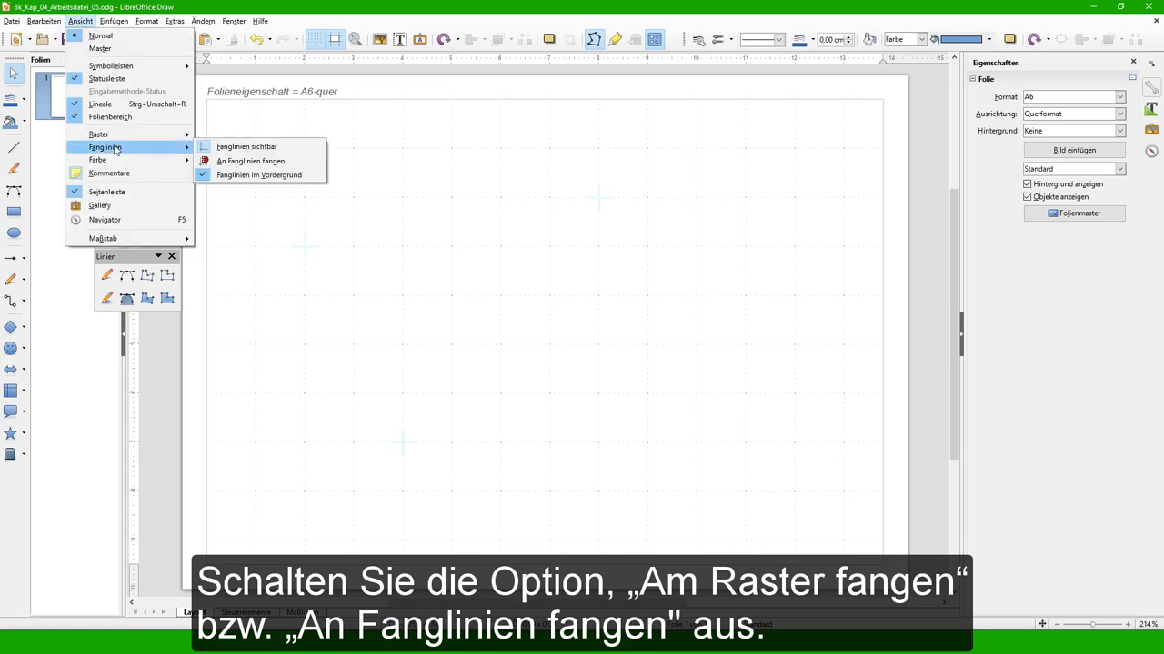
{"action": "key", "text": "Escape"}
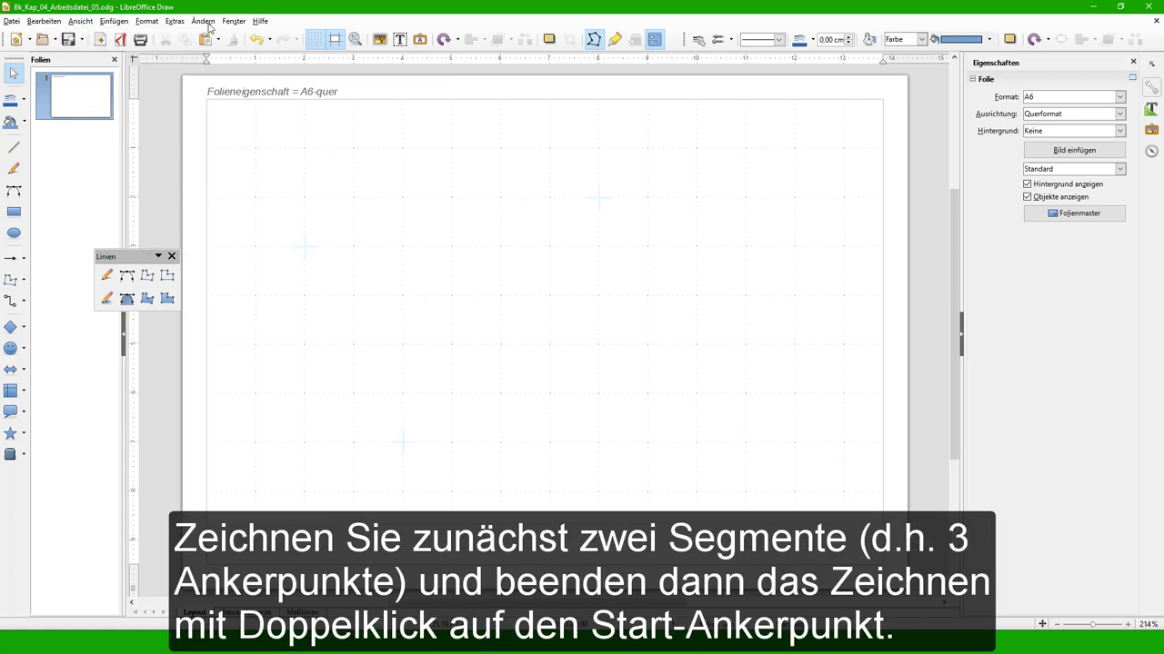
Draw an unfilled polygon through the three marked points, finish it on the start point, and pull one of the overlapping points away.
{"action": "left_click", "coordinate": [147, 277]}
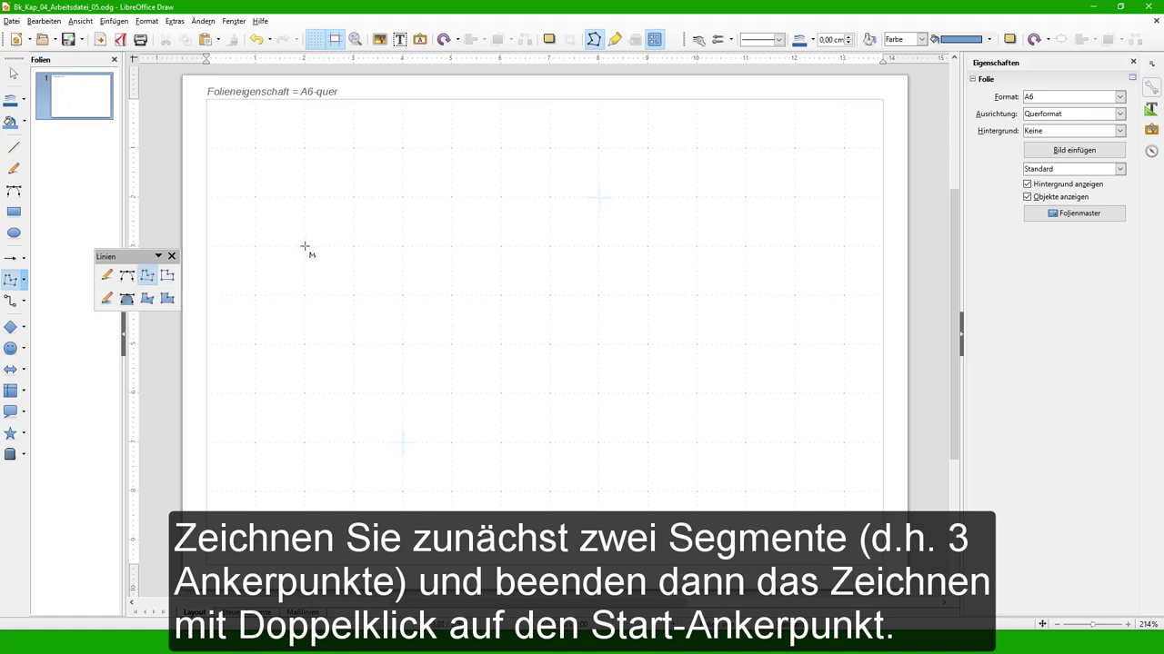
{"action": "left_click_drag", "start_coordinate": [306, 246], "coordinate": [405, 444]}
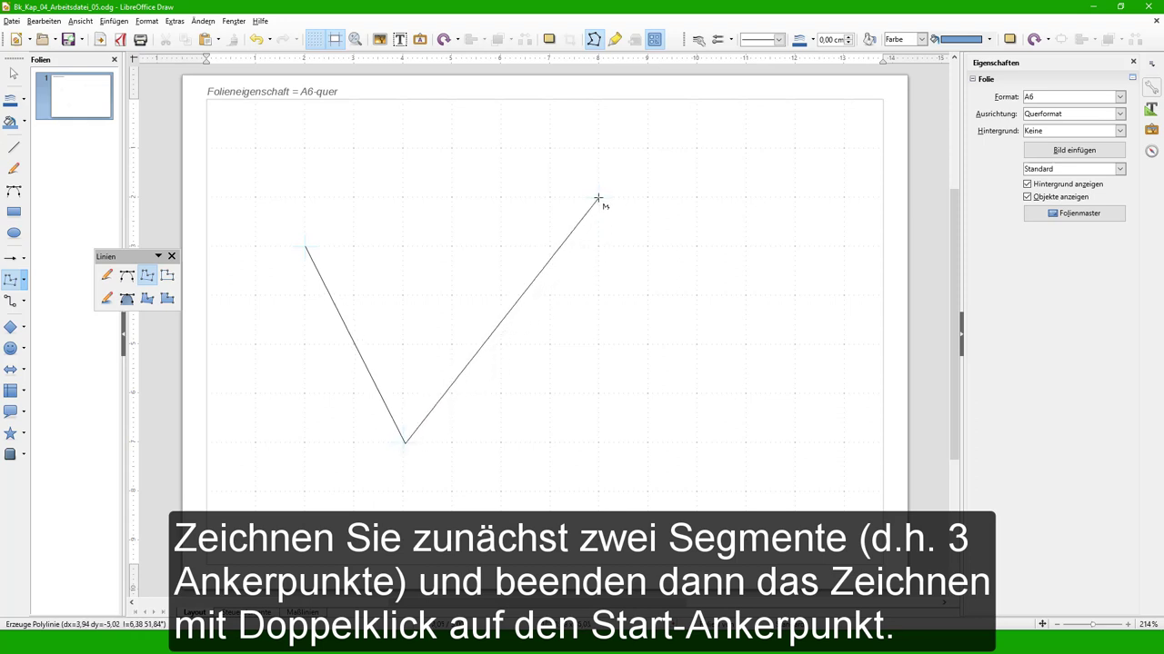
{"action": "left_click", "coordinate": [598, 198]}
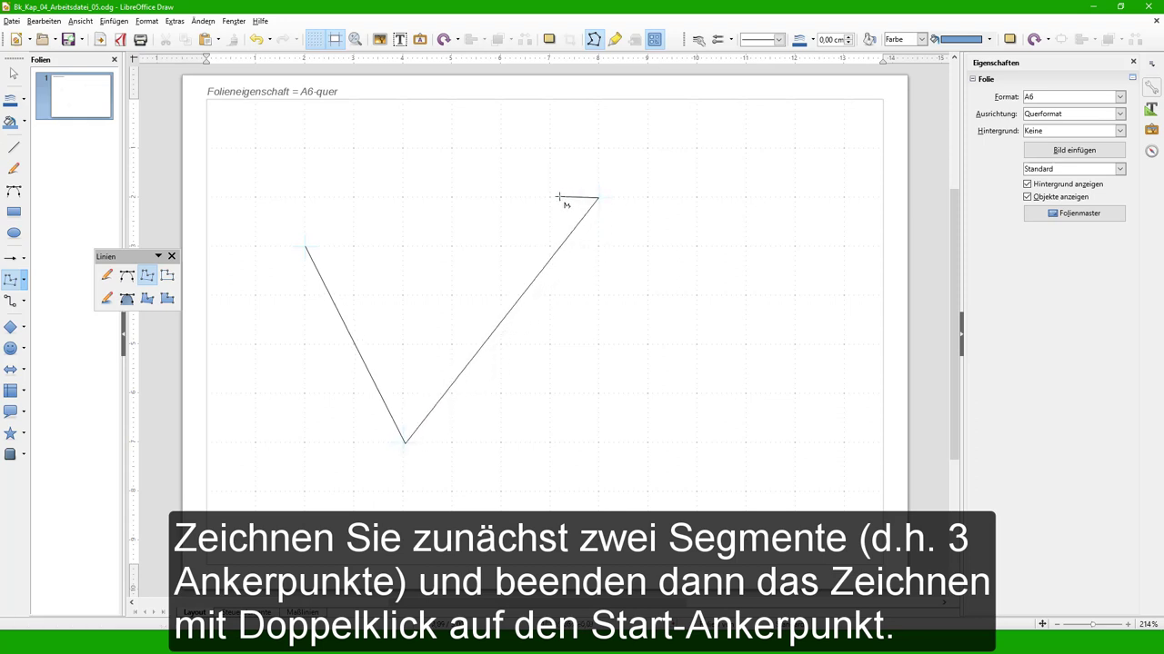
{"action": "double_click", "coordinate": [307, 247]}
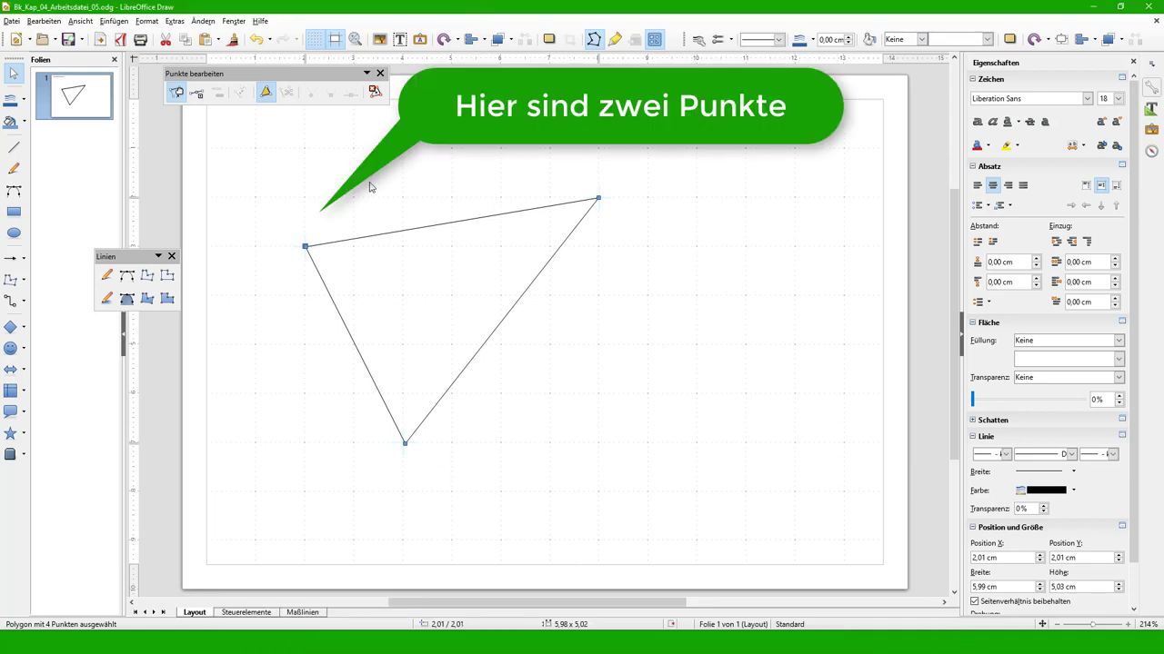
{"action": "left_click", "coordinate": [307, 246]}
{"action": "left_click_drag", "start_coordinate": [307, 248], "coordinate": [314, 219]}
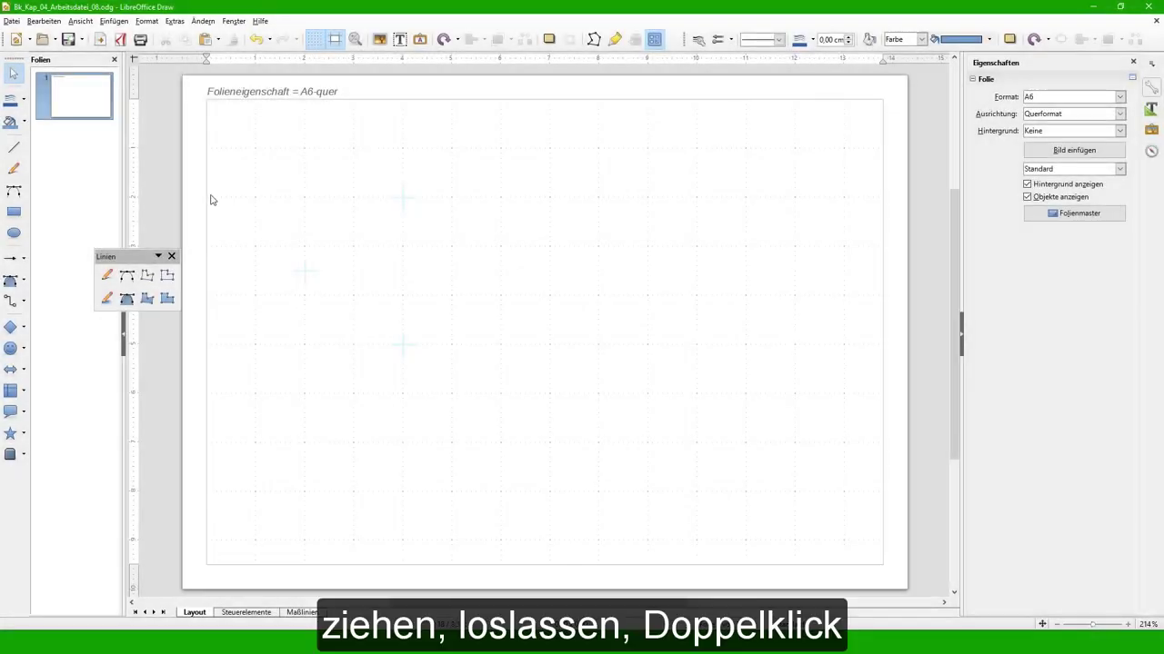
Draw a filled Bézier curve about 0.89 cm wide and 3 cm high between the upper and lower marks, bulging toward the left mark.
{"action": "left_click", "coordinate": [127, 299]}
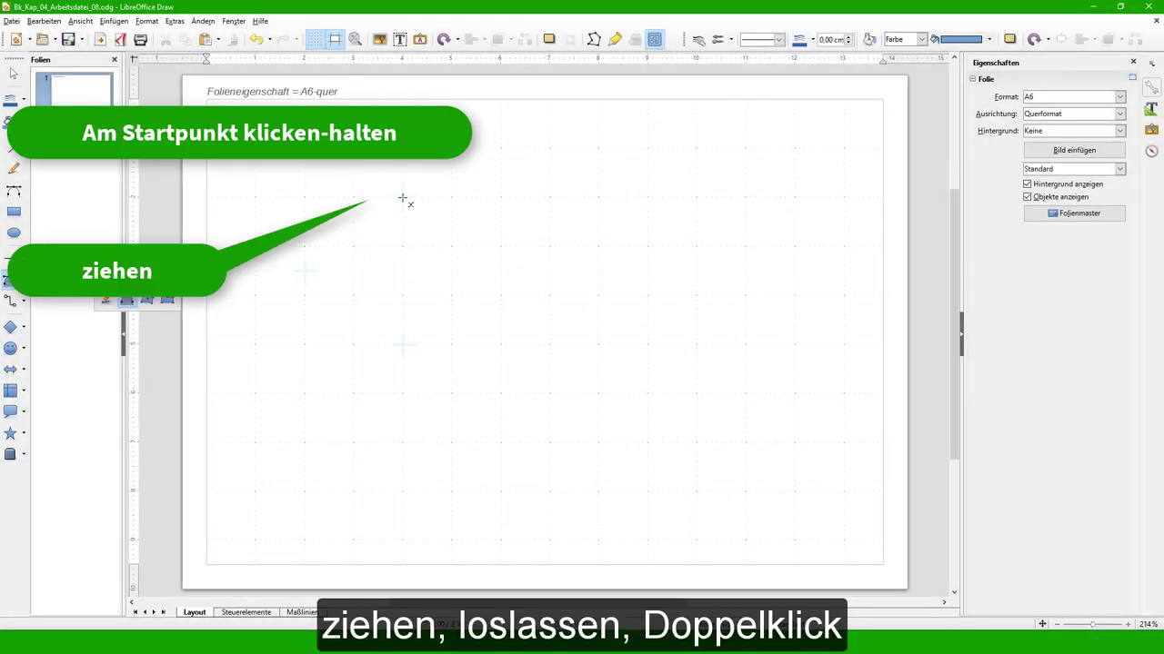
{"action": "left_click_drag", "start_coordinate": [401, 197], "coordinate": [306, 272]}
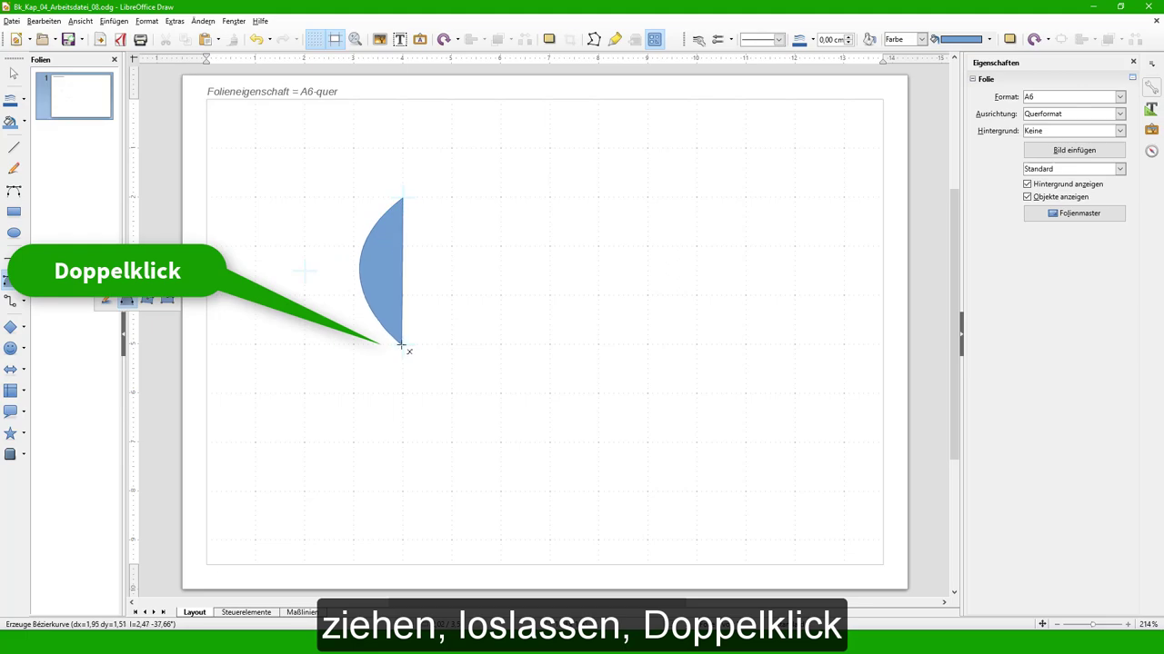
{"action": "double_click", "coordinate": [403, 345]}
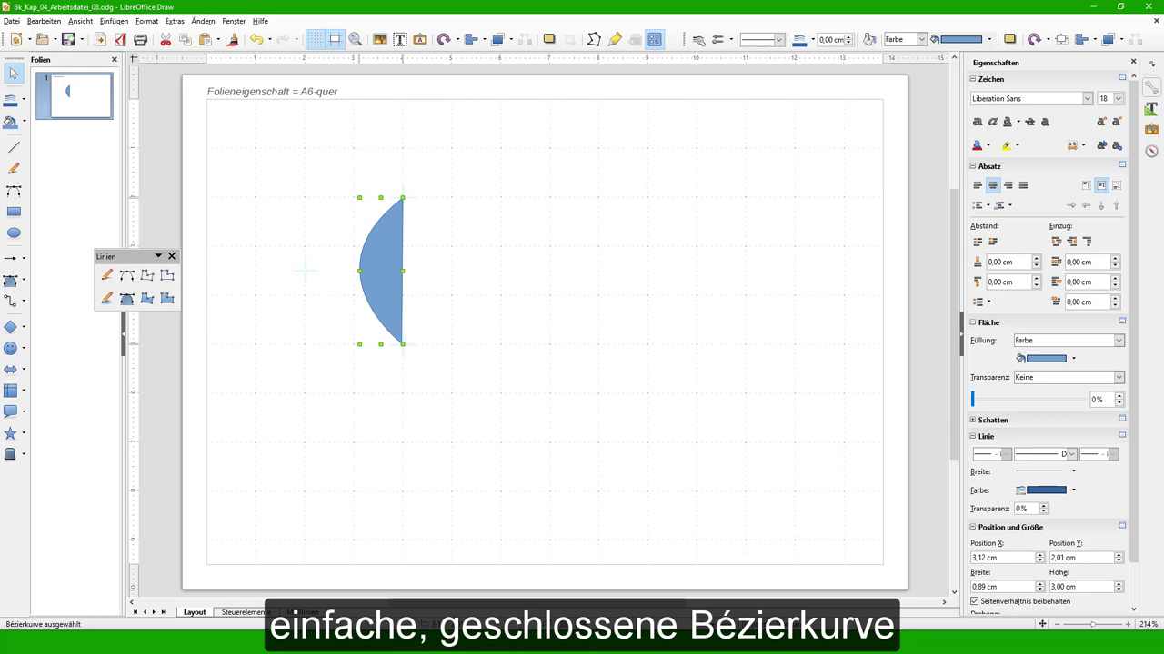
Edit the Bézier curve's points, pulling the control points of the upper and lower anchors horizontally out to the left.
{"action": "left_click", "coordinate": [597, 41]}
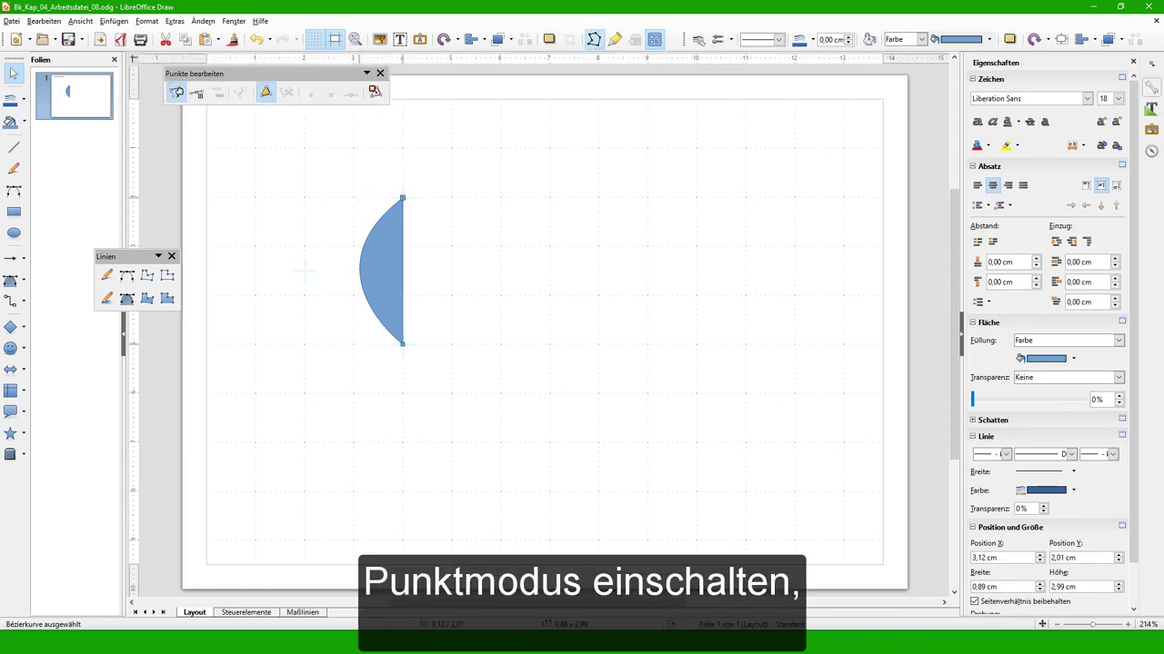
{"action": "left_click_drag", "start_coordinate": [402, 198], "coordinate": [301, 244]}
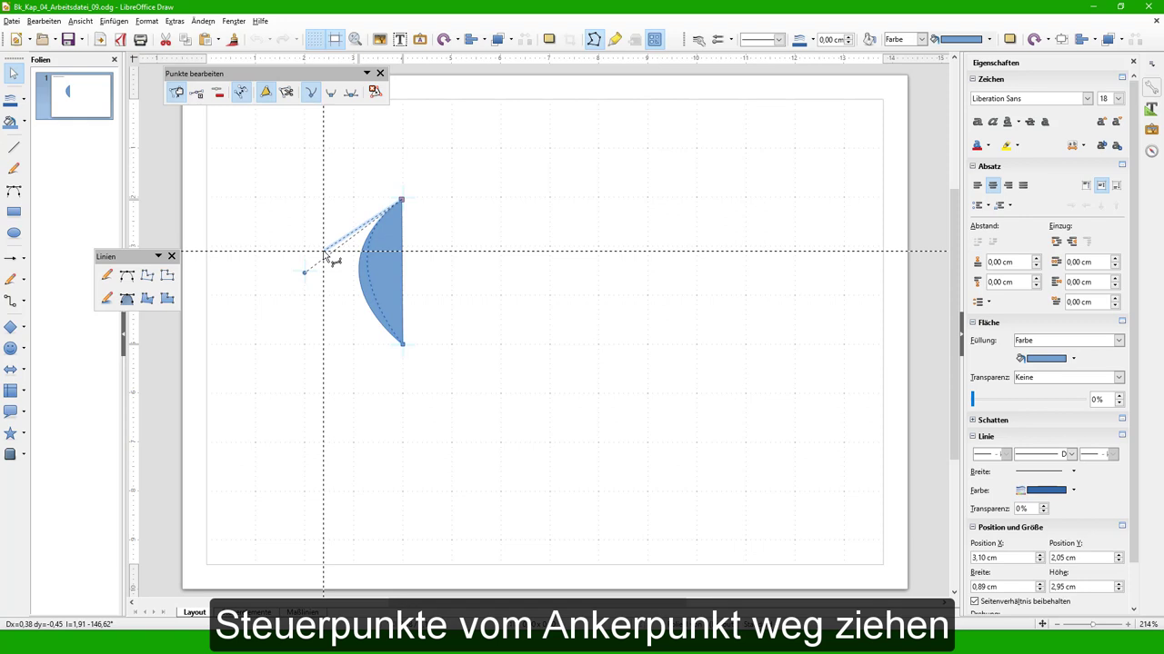
{"action": "left_click_drag", "start_coordinate": [325, 253], "coordinate": [351, 200]}
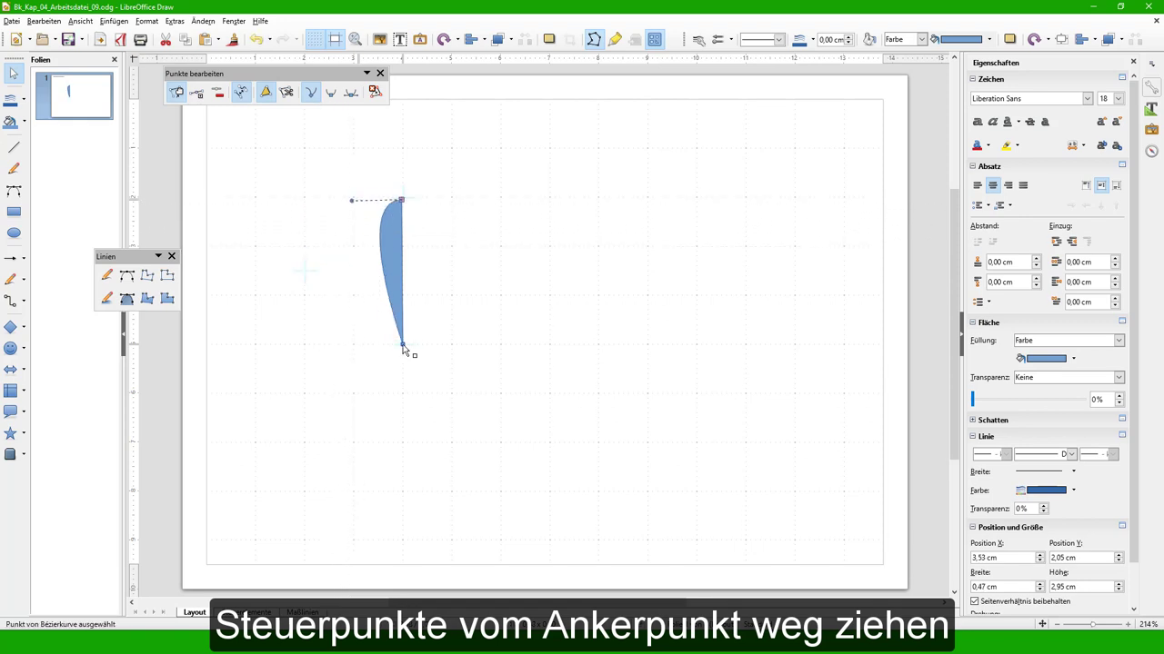
{"action": "left_click_drag", "start_coordinate": [405, 350], "coordinate": [321, 347]}
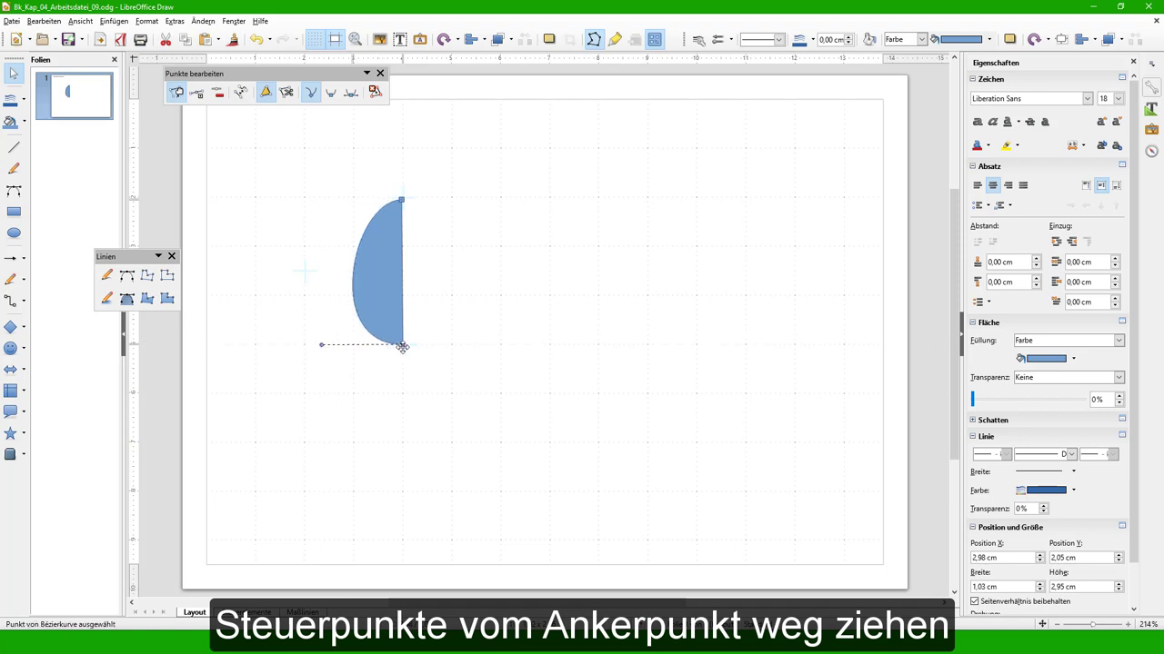
Set a symmetric transition at the curve's lower anchor point and select the upper anchor point.
{"action": "left_click", "coordinate": [351, 92]}
{"action": "left_click", "coordinate": [402, 200]}
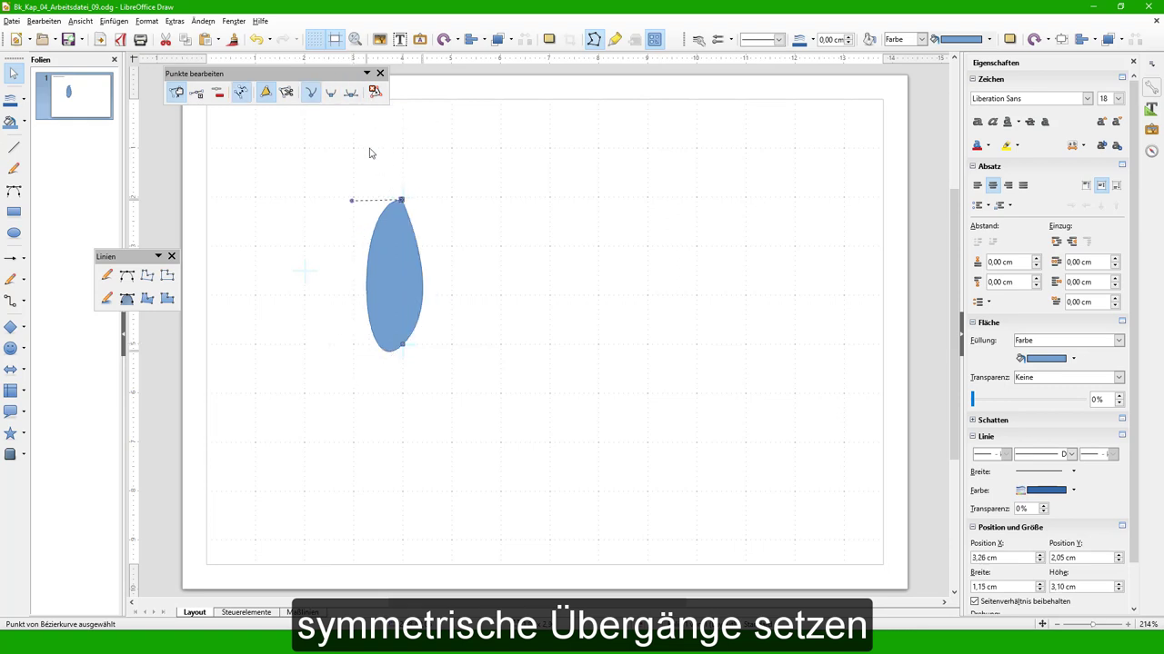